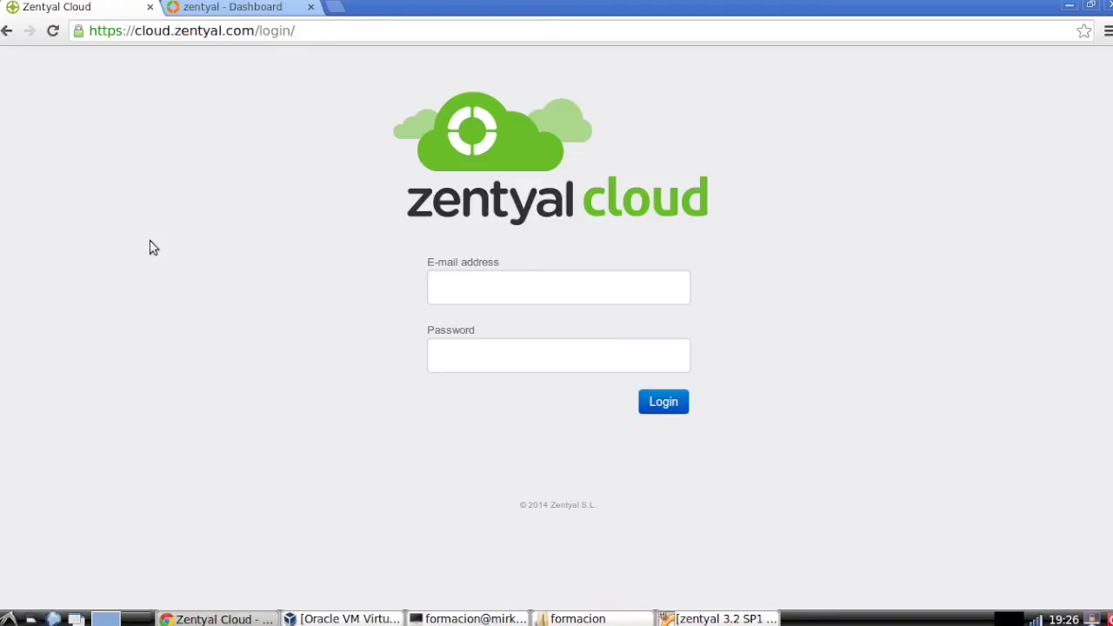
# Log in to Zentyal Cloud with the suggested manager e-mail address and the account password
pyautogui.click(460, 288)
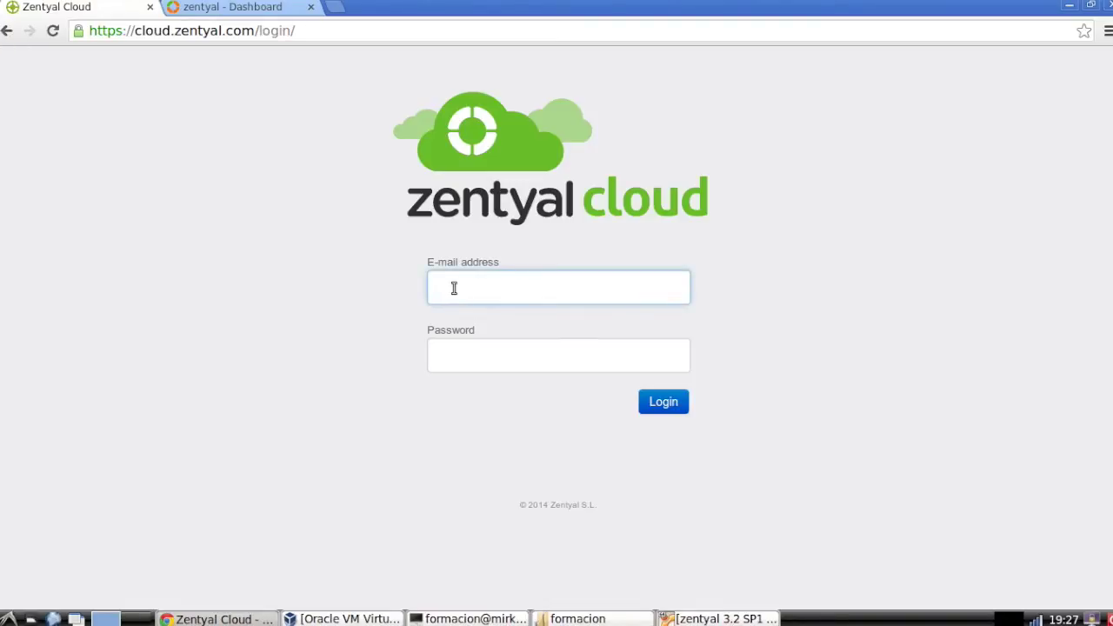
pyautogui.write('mana')
pyautogui.click(465, 313)
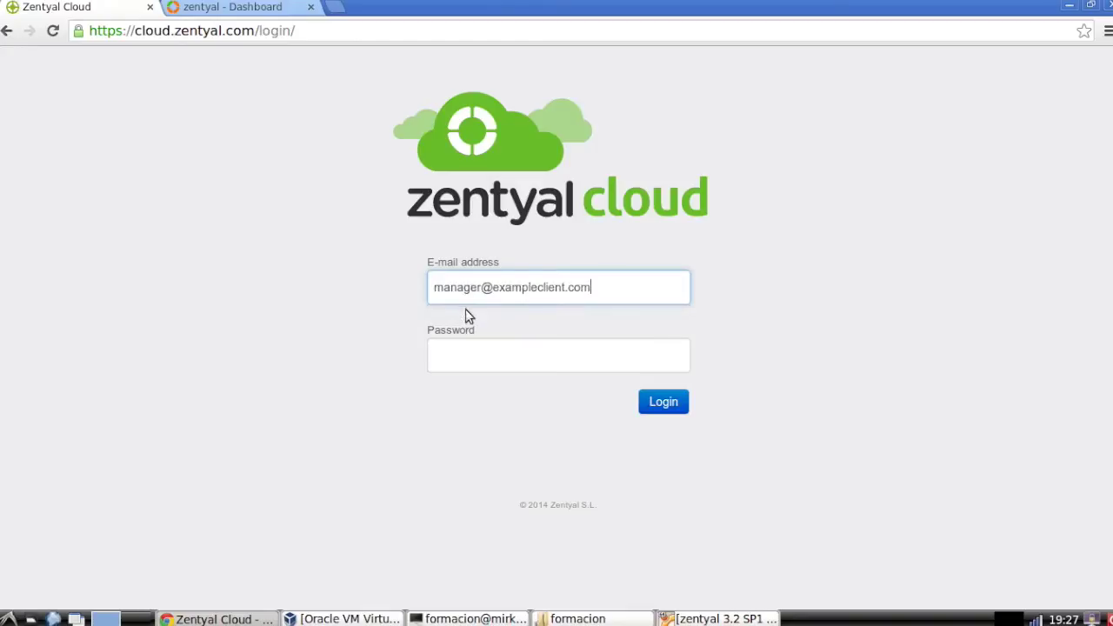
pyautogui.click(490, 349)
pyautogui.write('******')
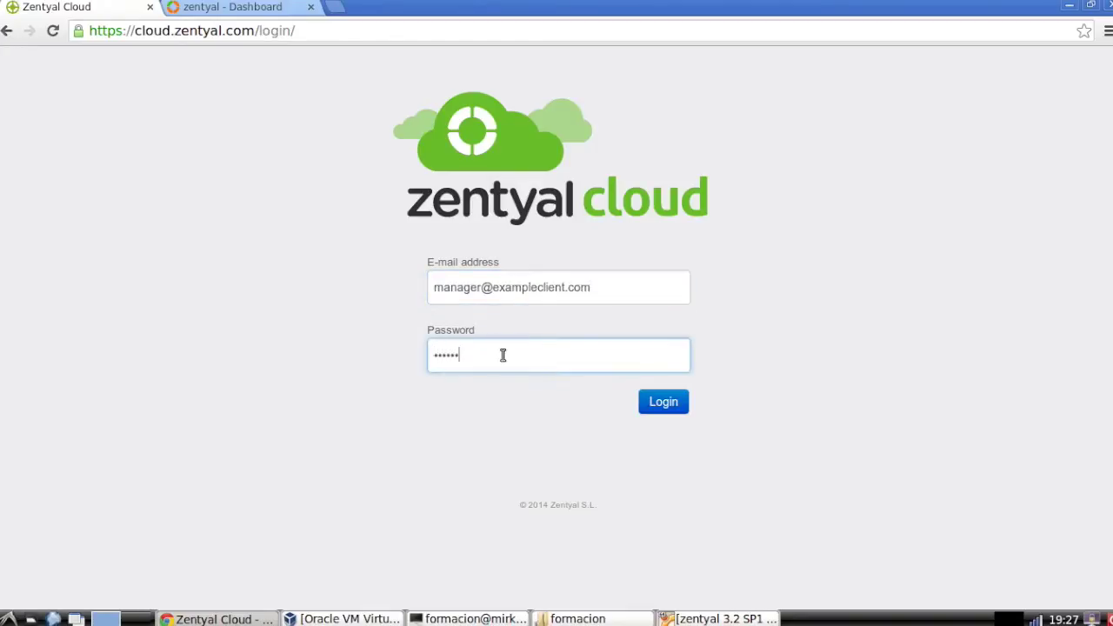
pyautogui.write('***')
pyautogui.press('Return')
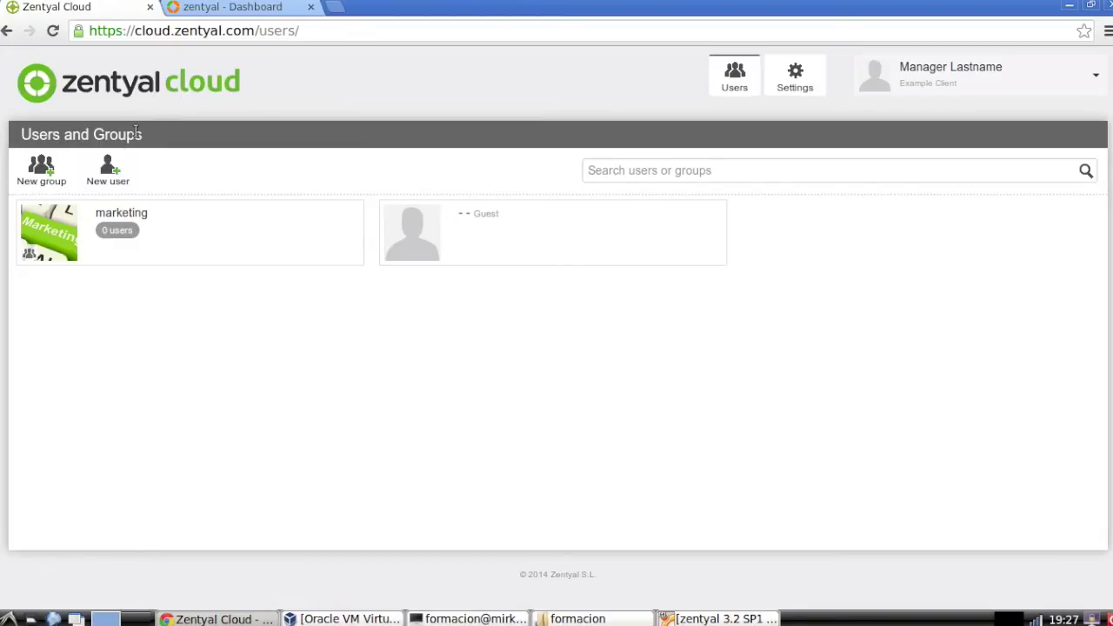
# Start a new user and enter the user's first name, surname and username
pyautogui.click(102, 176)
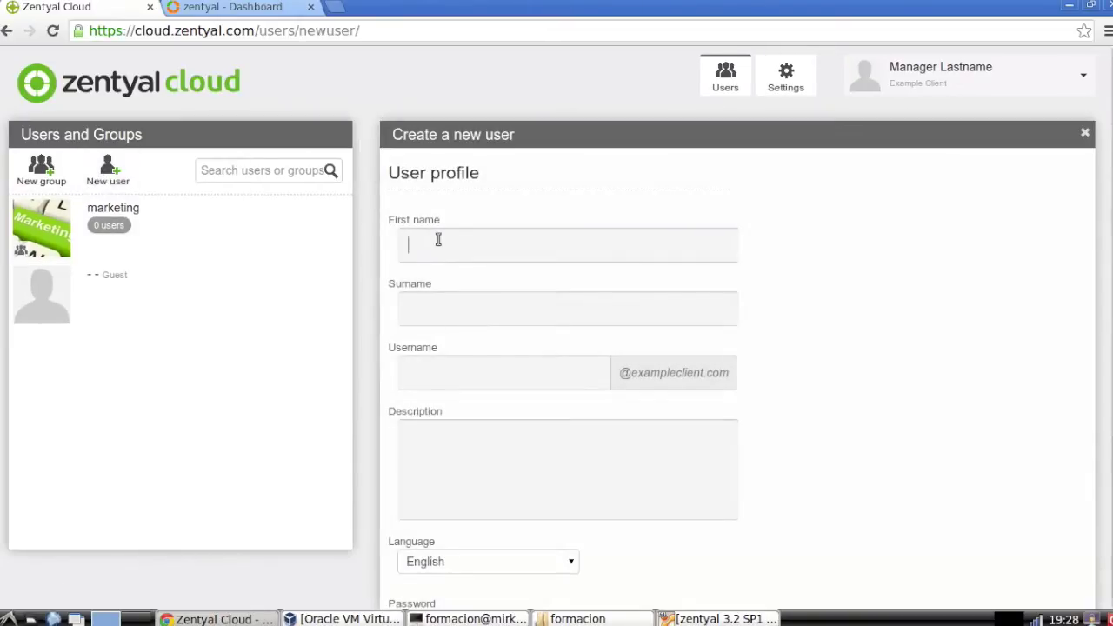
pyautogui.click(438, 239)
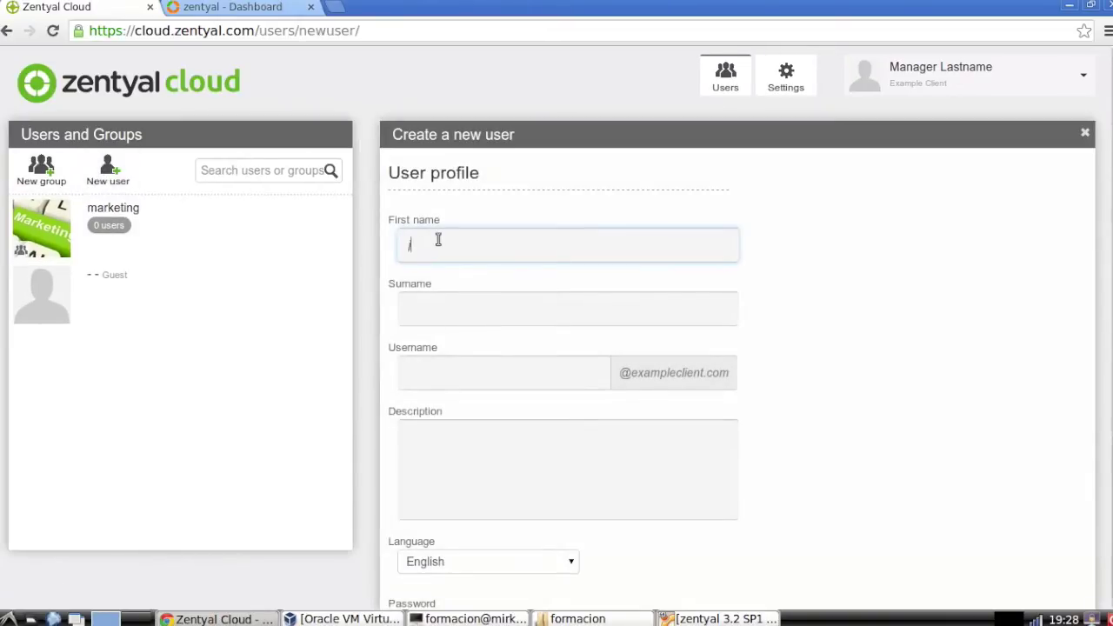
pyautogui.write('john')
pyautogui.press('Tab')
pyautogui.write('smith')
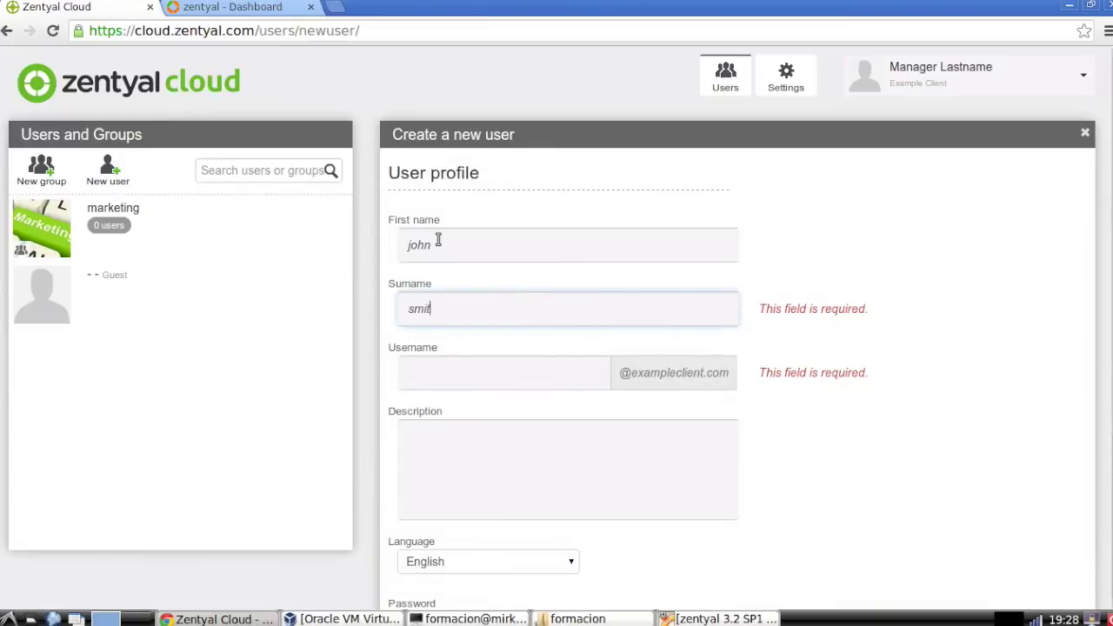
pyautogui.scroll(-3, 469, 248)
pyautogui.scroll(1, 478, 253)
pyautogui.click(485, 281)
pyautogui.write('john')
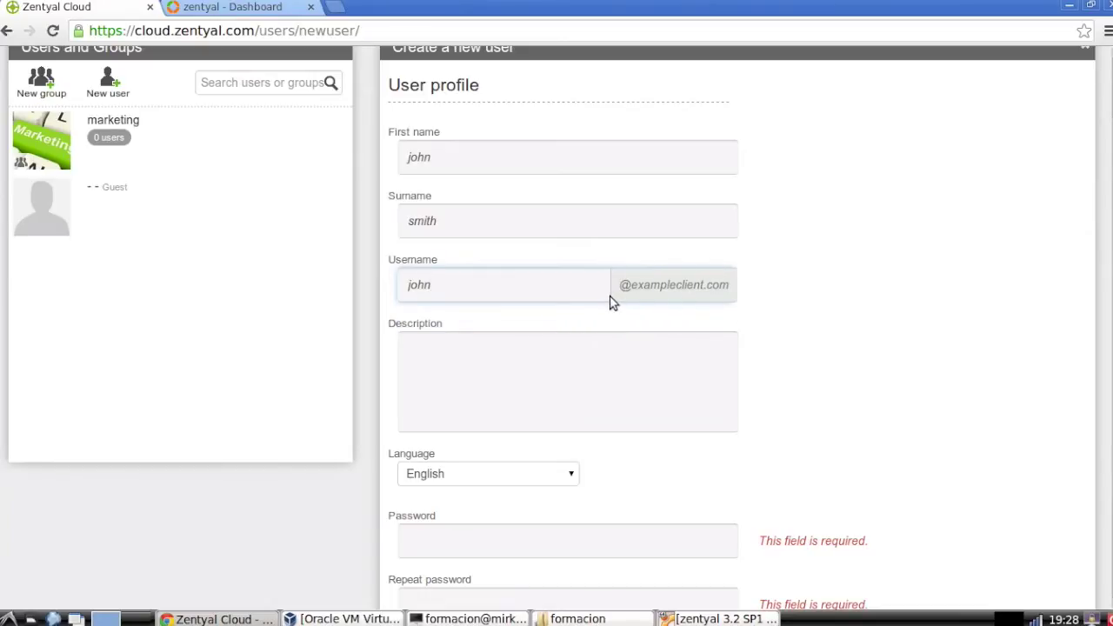
# Enter and repeat the new user's password, then create the account
pyautogui.scroll(-3, 605, 300)
pyautogui.click(527, 397)
pyautogui.write('123456789')
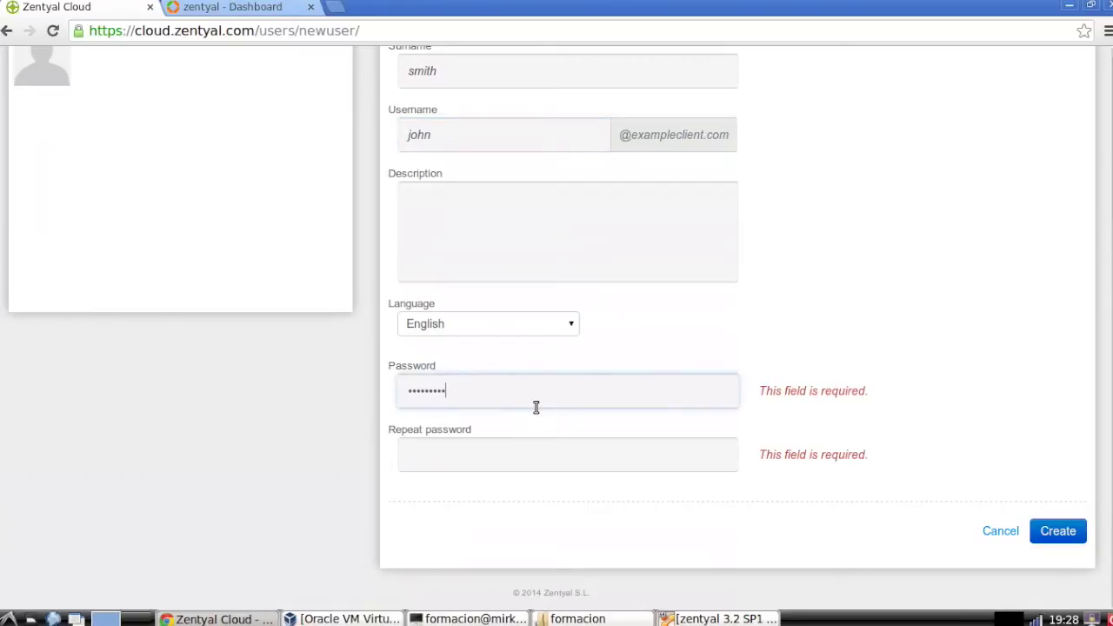
pyautogui.press('Tab')
pyautogui.write('123456789')
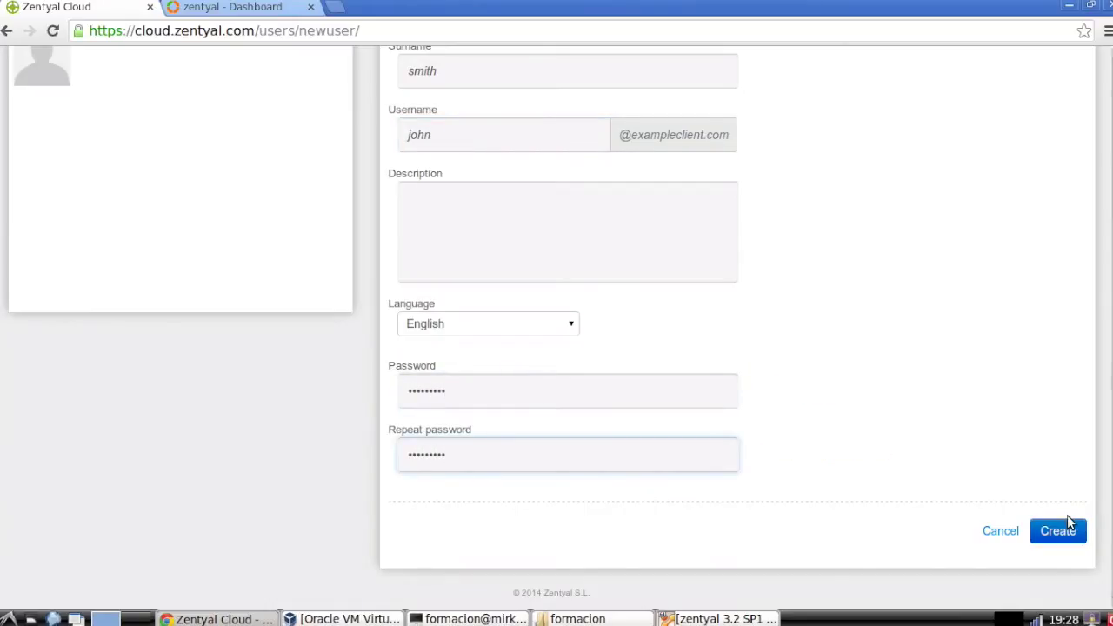
pyautogui.click(1066, 521)
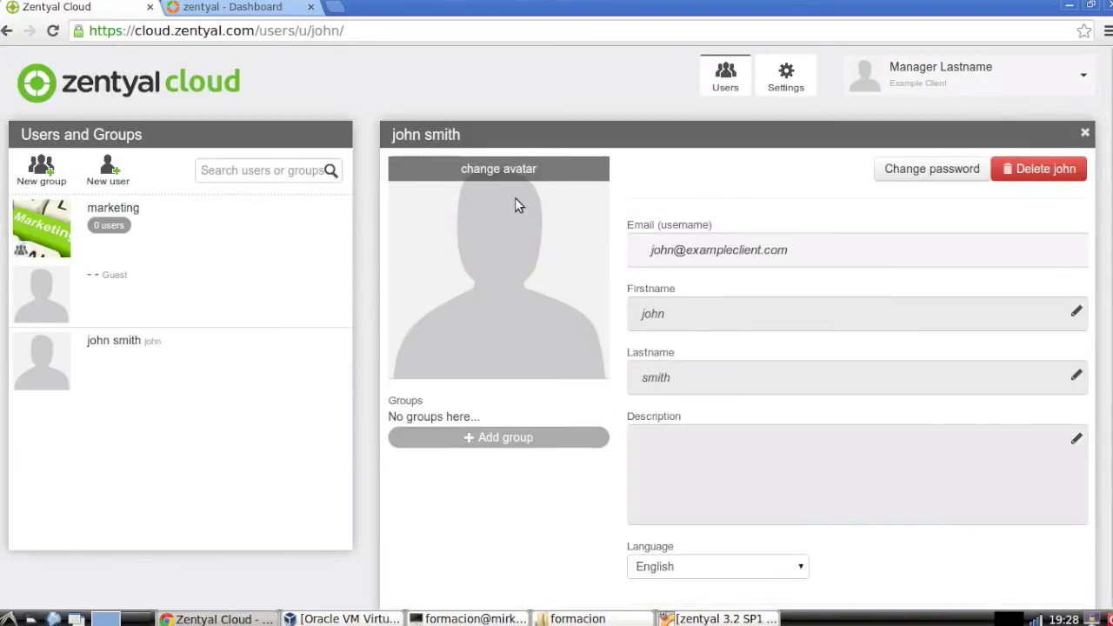
# Upload chess.jpg as the user's profile image
pyautogui.scroll(-2, 557, 217)
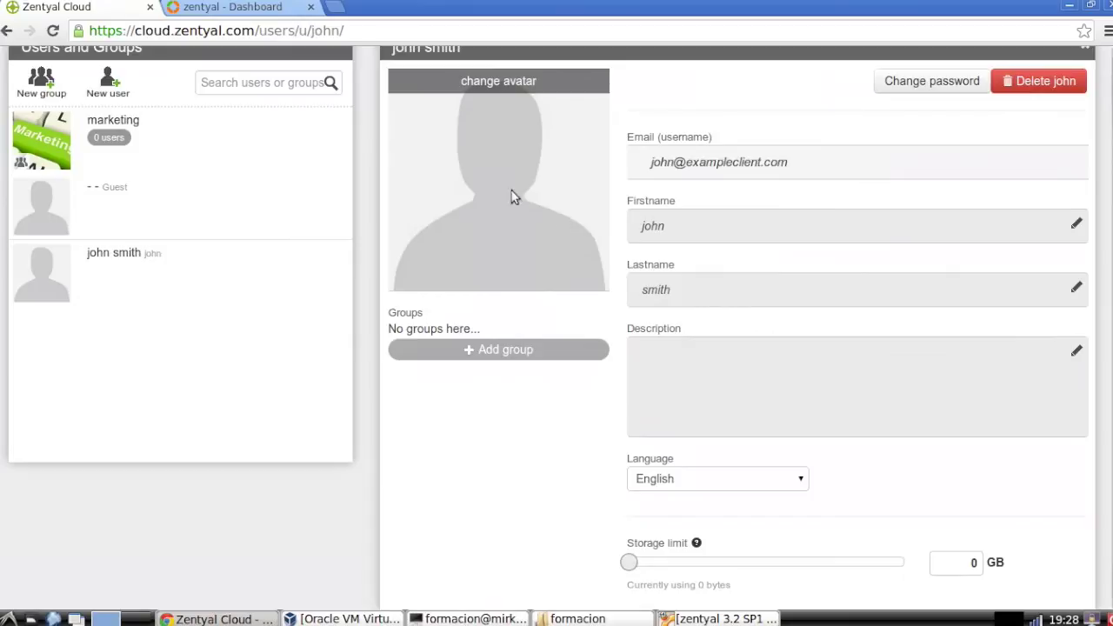
pyautogui.click(502, 93)
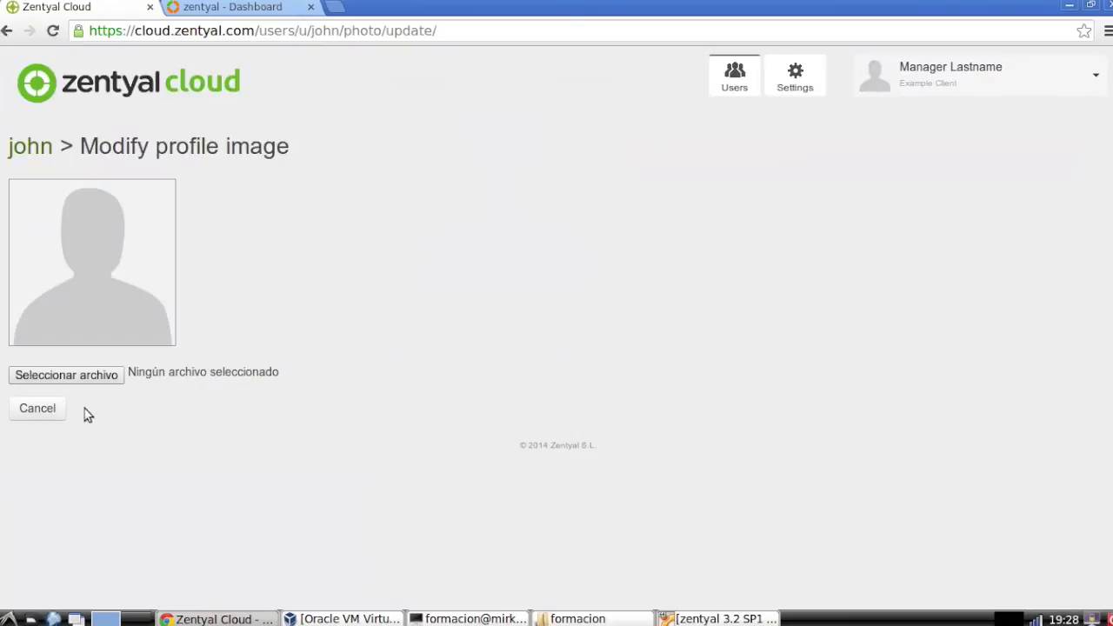
pyautogui.click(87, 382)
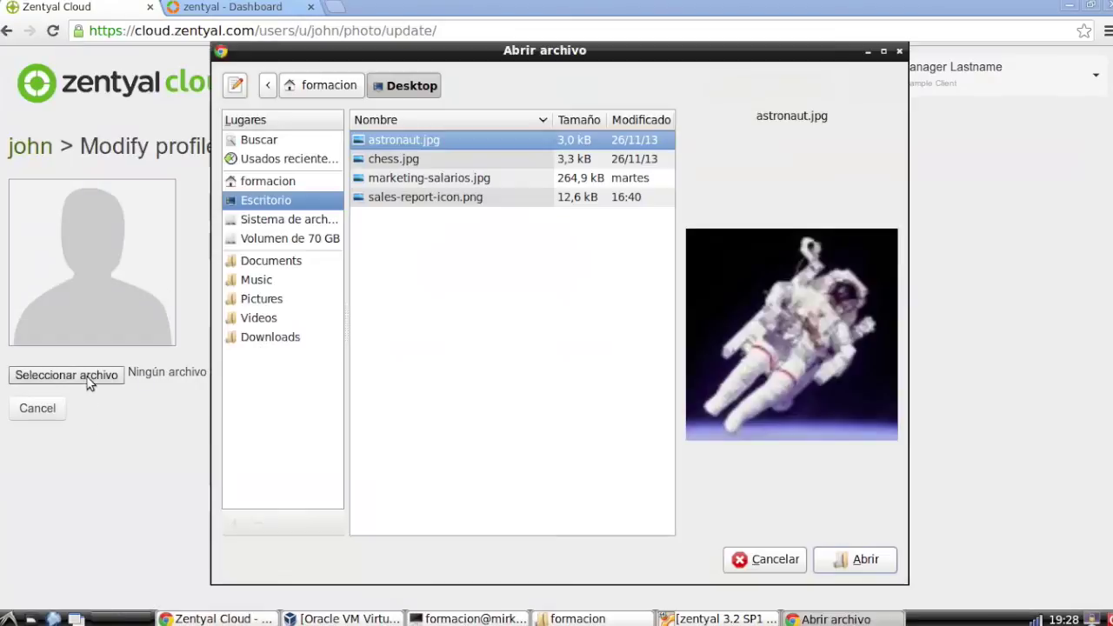
pyautogui.click(406, 160)
pyautogui.click(861, 559)
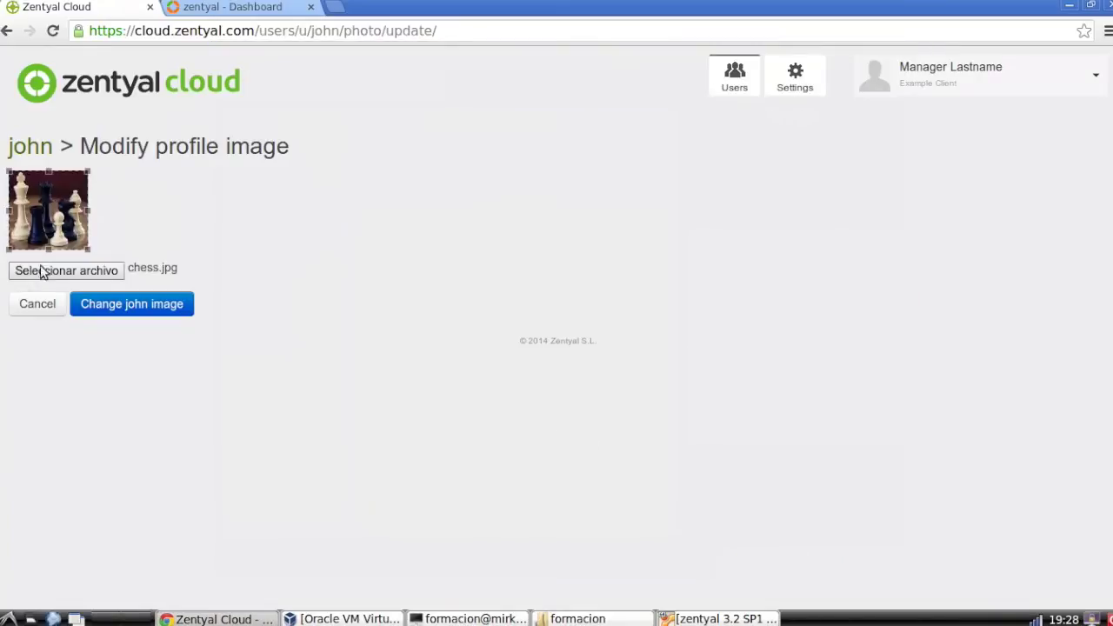
pyautogui.click(116, 306)
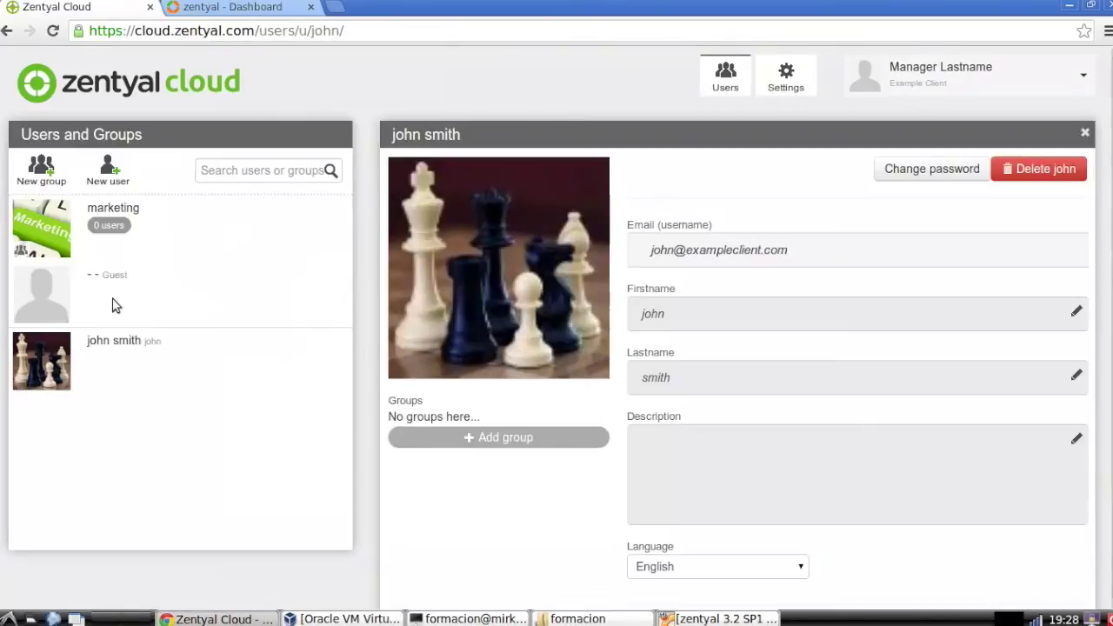
# Scroll through the Users and Groups page to check the updated avatar
pyautogui.scroll(-2, 204, 311)
pyautogui.scroll(2, 763, 261)
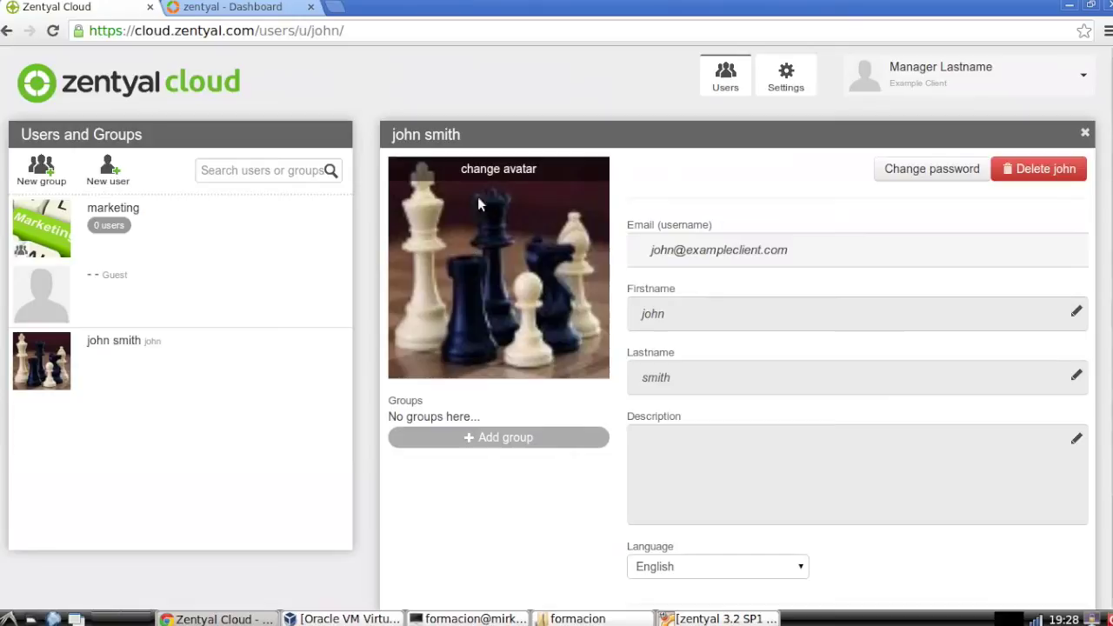
pyautogui.scroll(-3, 599, 293)
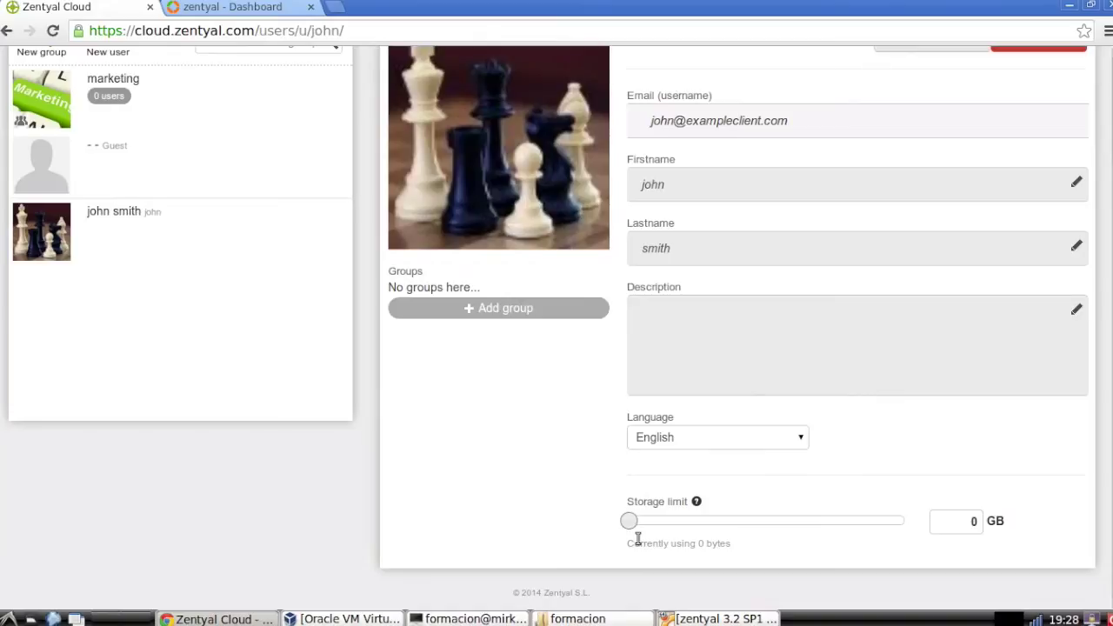
pyautogui.scroll(1, 569, 500)
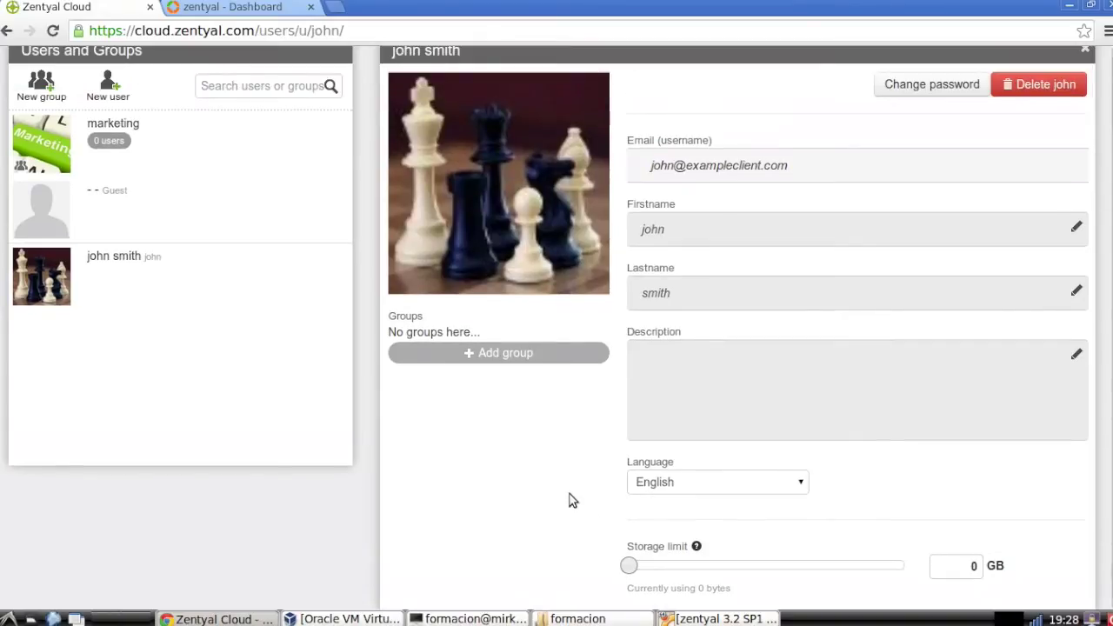
pyautogui.scroll(-1, 572, 500)
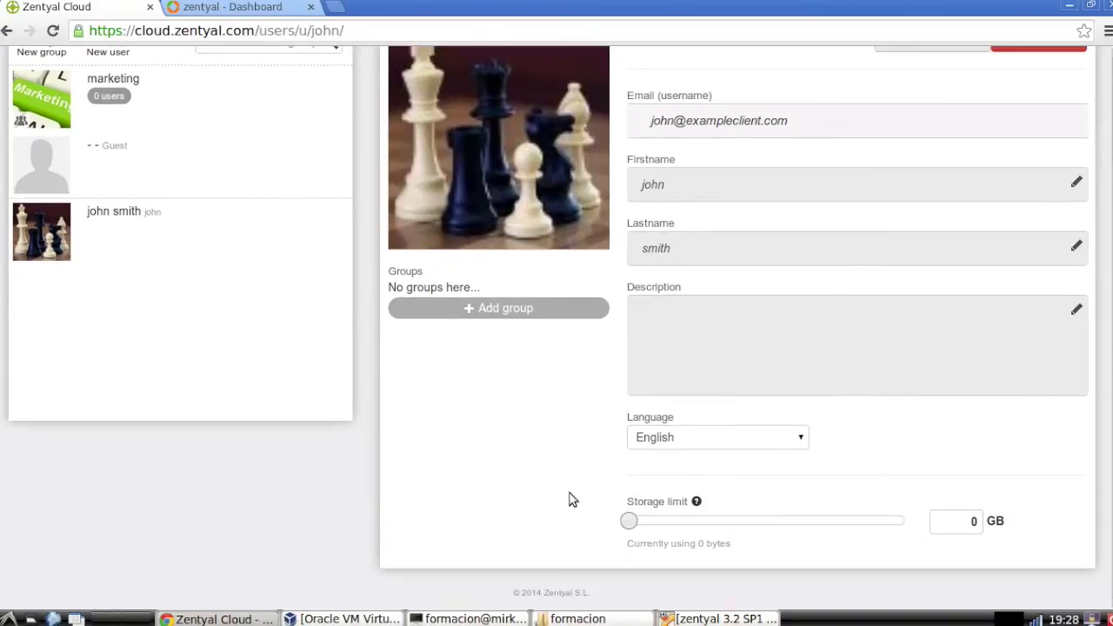
pyautogui.scroll(2, 572, 500)
pyautogui.scroll(-2, 572, 499)
pyautogui.scroll(3, 559, 464)
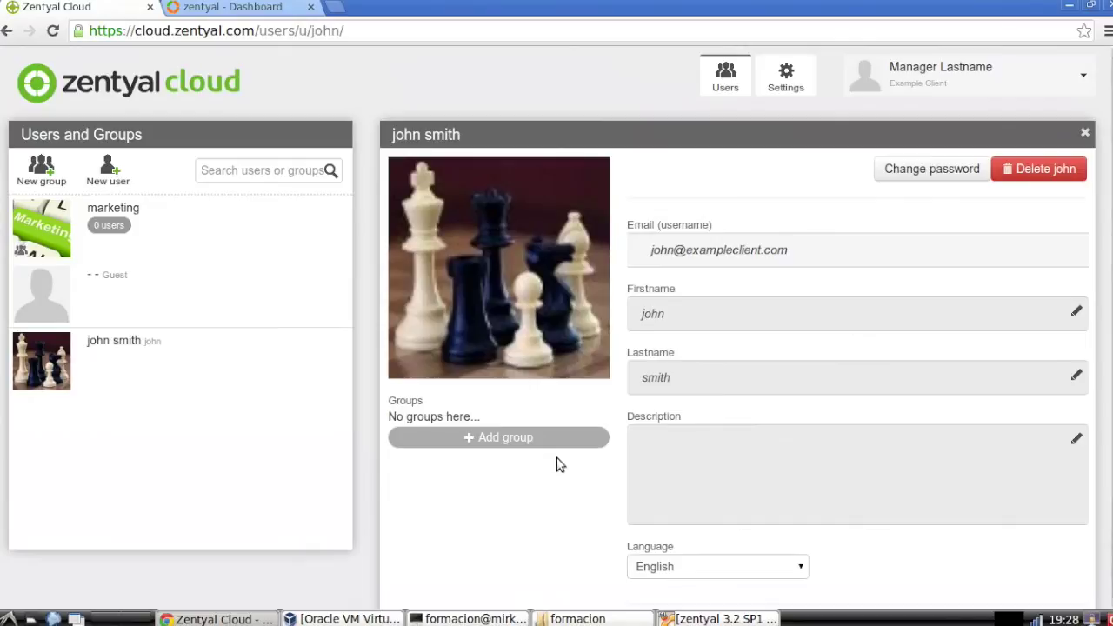
pyautogui.scroll(-2, 560, 465)
pyautogui.scroll(-1, 560, 465)
pyautogui.scroll(1, 560, 465)
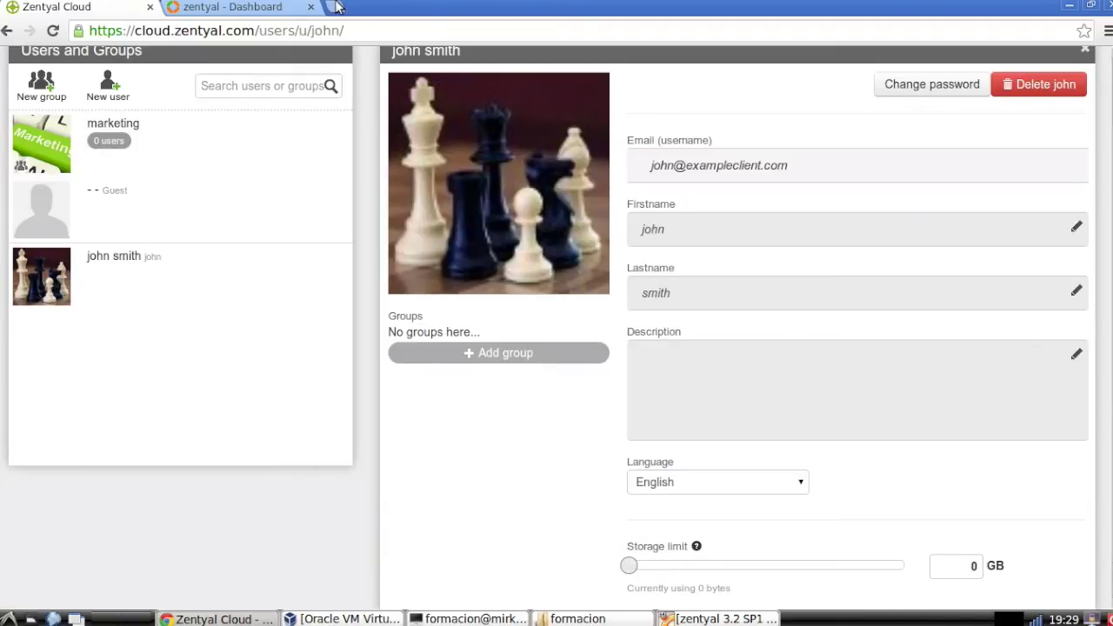
pyautogui.moveTo(565, 183)
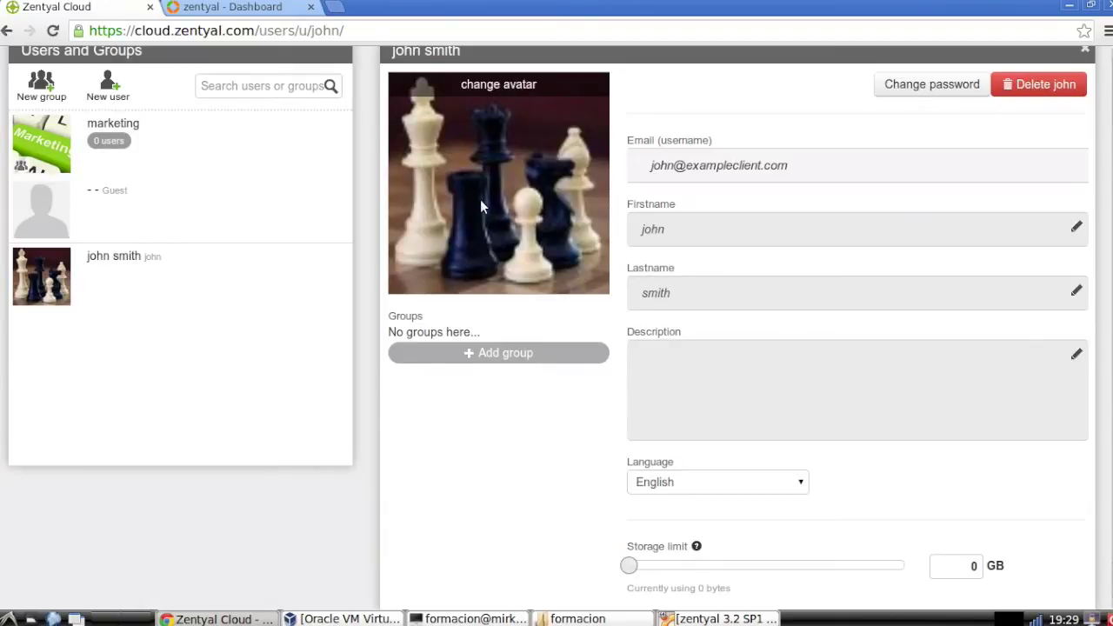
pyautogui.scroll(2, 479, 199)
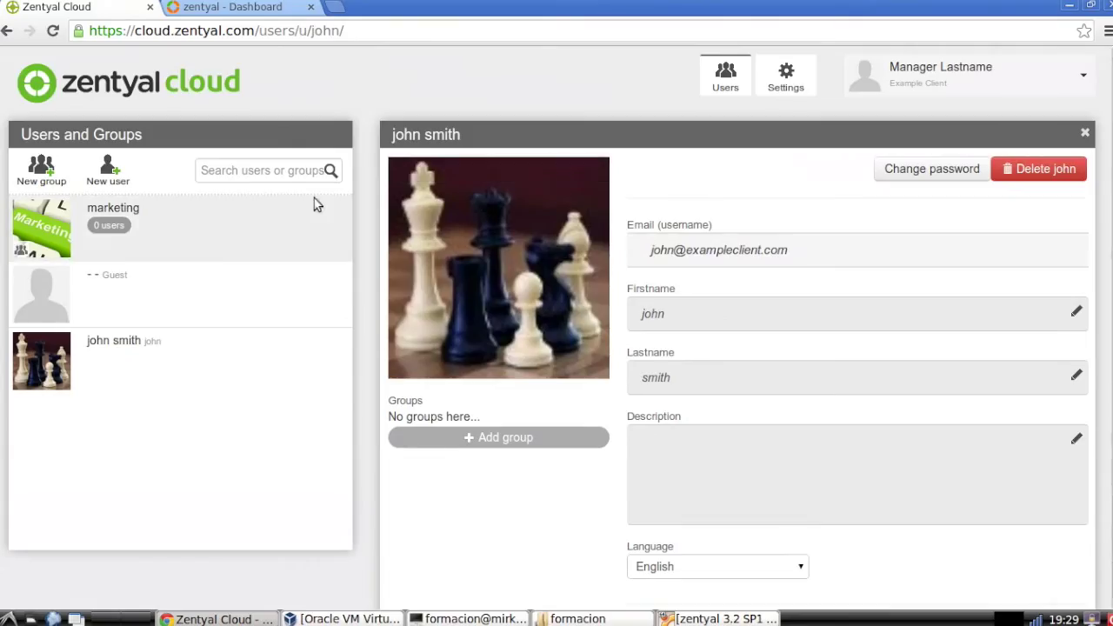
# Create a new group named sales
pyautogui.click(44, 170)
pyautogui.click(427, 224)
pyautogui.write('sales')
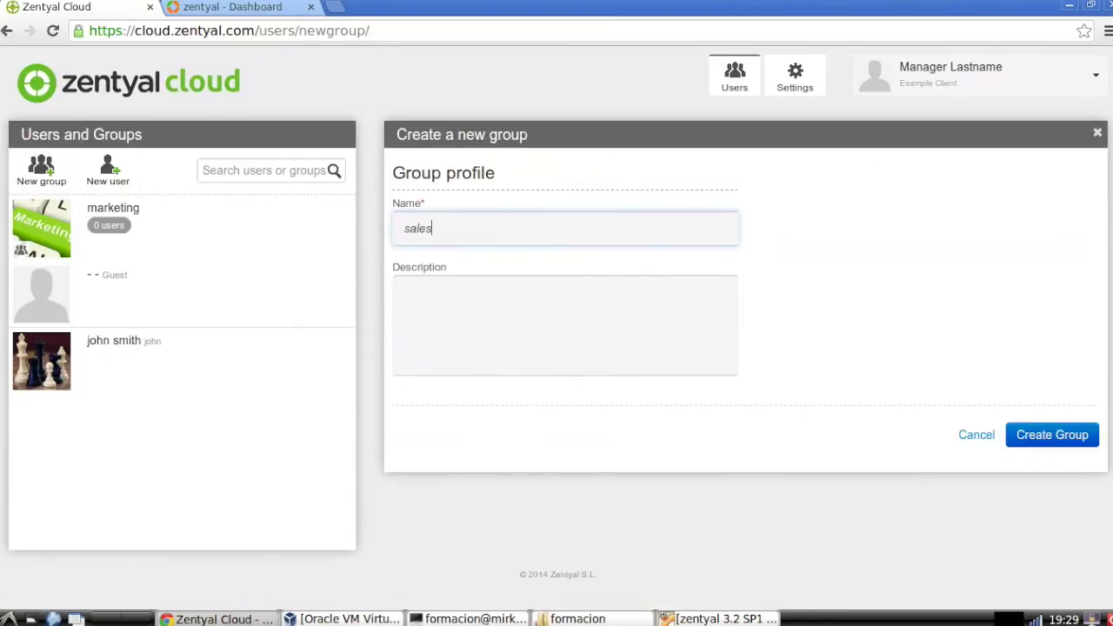
pyautogui.click(1076, 442)
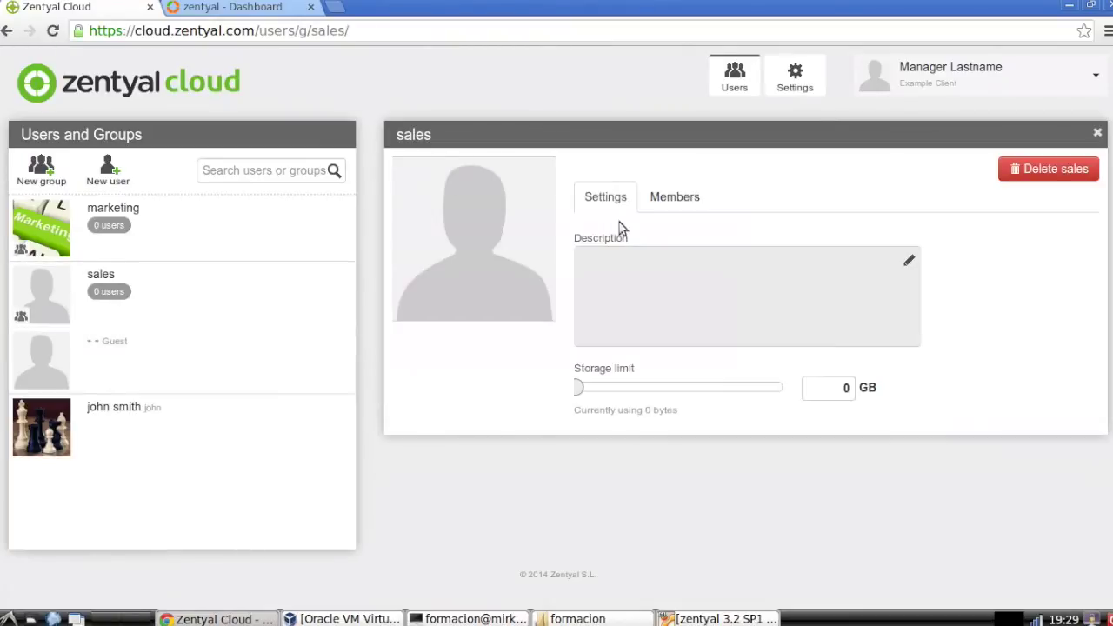
# Set sales-report-icon.png as the sales group's profile image
pyautogui.click(505, 171)
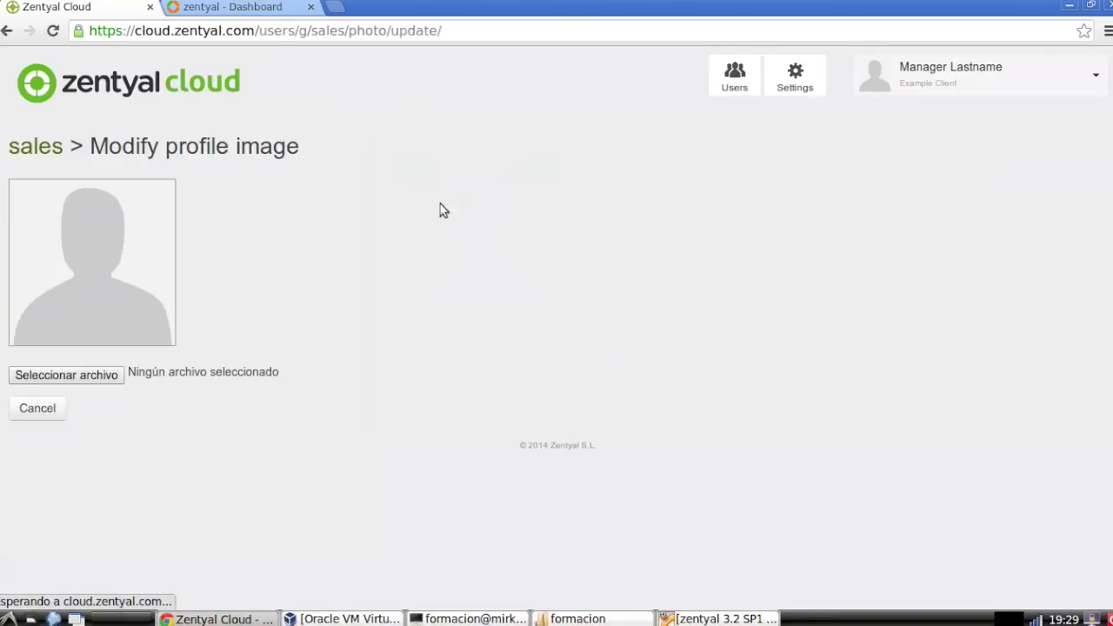
pyautogui.click(58, 375)
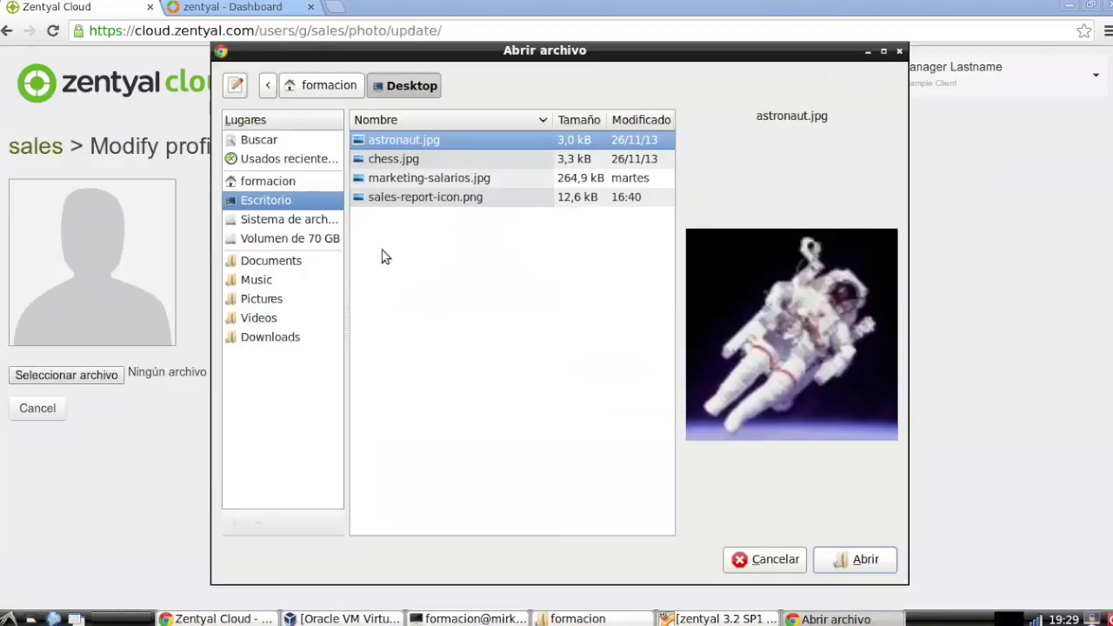
pyautogui.click(434, 197)
pyautogui.doubleClick(434, 198)
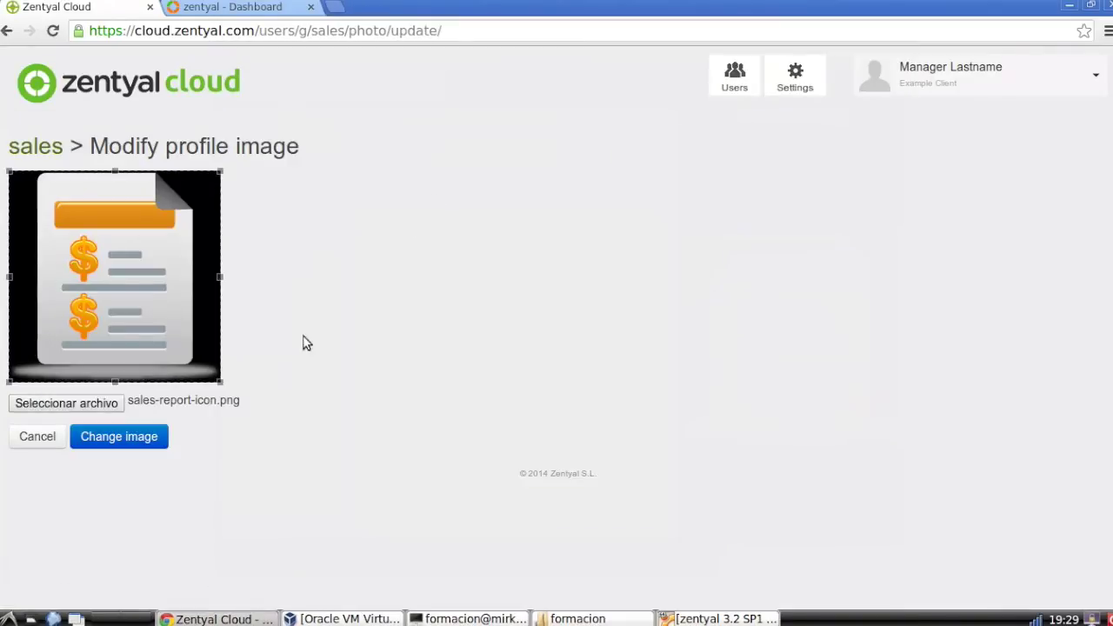
pyautogui.click(130, 445)
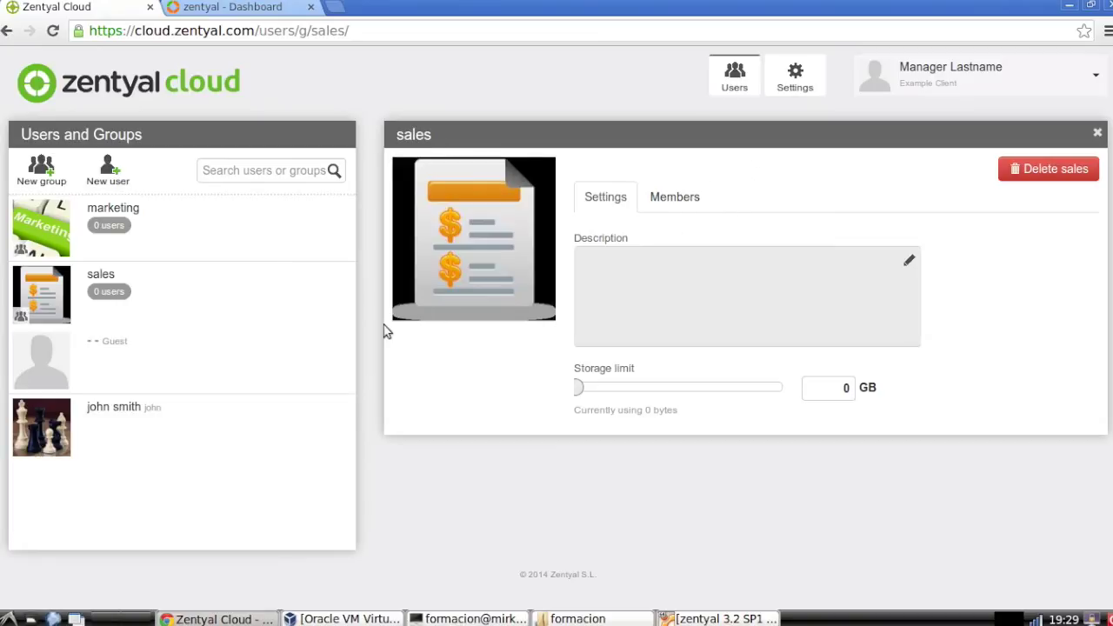
pyautogui.click(108, 167)
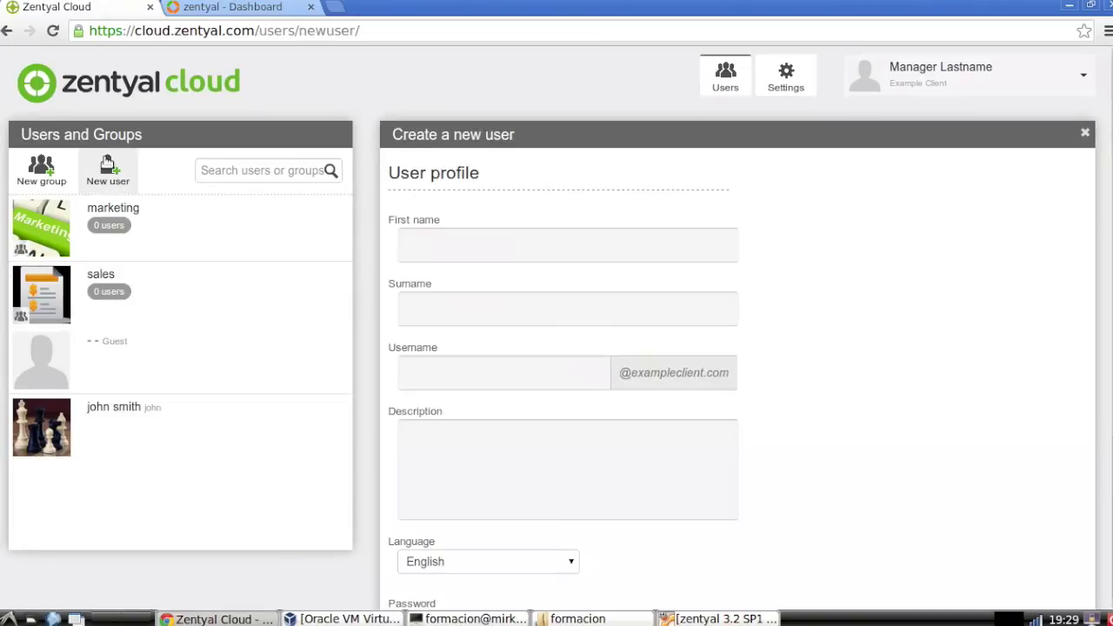
# Fill in the second user's first name, surname, username and password, and create the account
pyautogui.click(621, 249)
pyautogui.press('Tab')
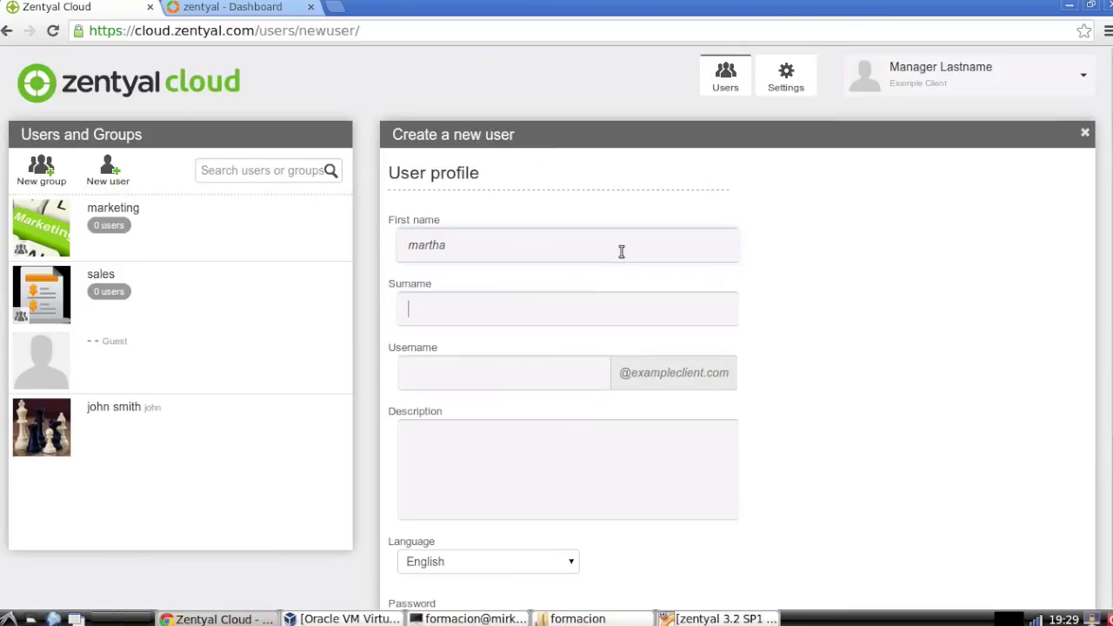
pyautogui.press('Tab')
pyautogui.write('martha')
pyautogui.scroll(-2, 515, 374)
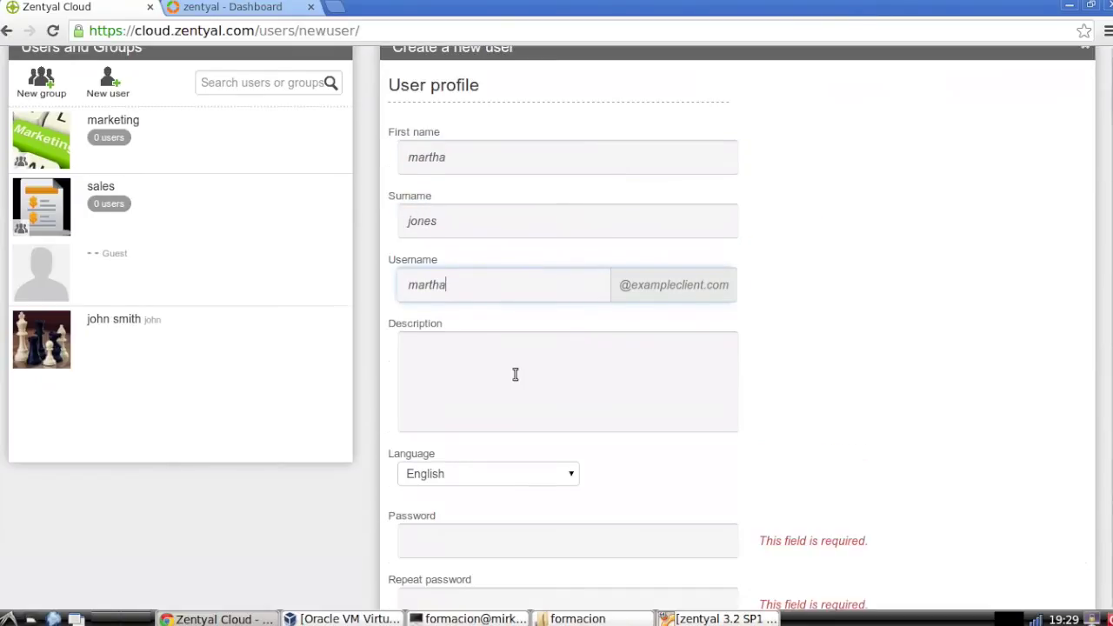
pyautogui.scroll(-2, 515, 374)
pyautogui.click(509, 447)
pyautogui.write('••••••')
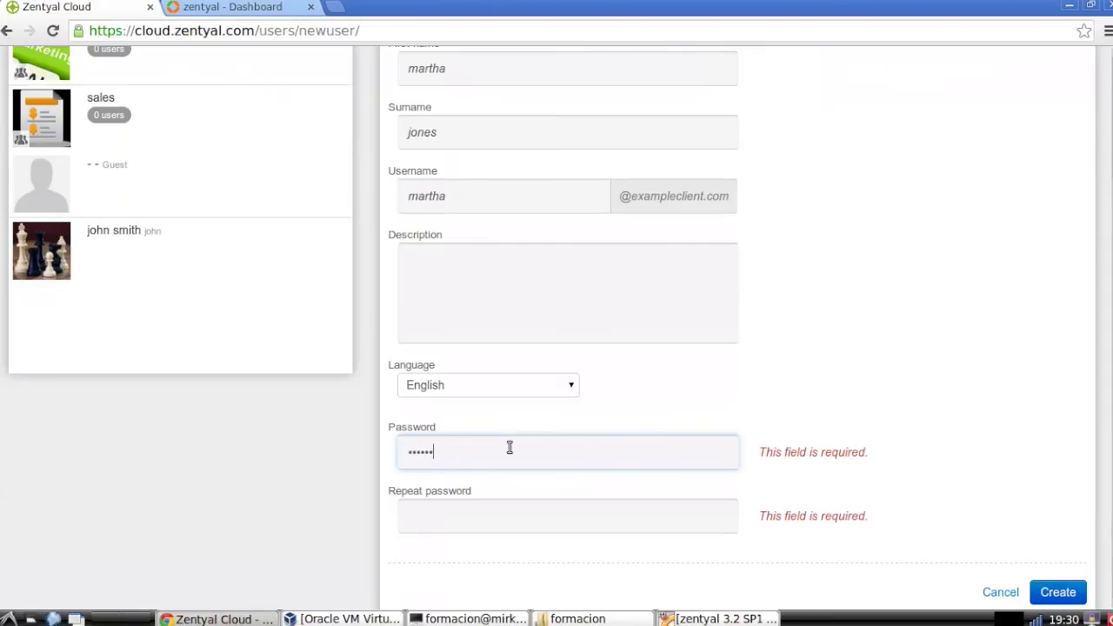
pyautogui.write('•••')
pyautogui.press('Tab')
pyautogui.write('•••••••••')
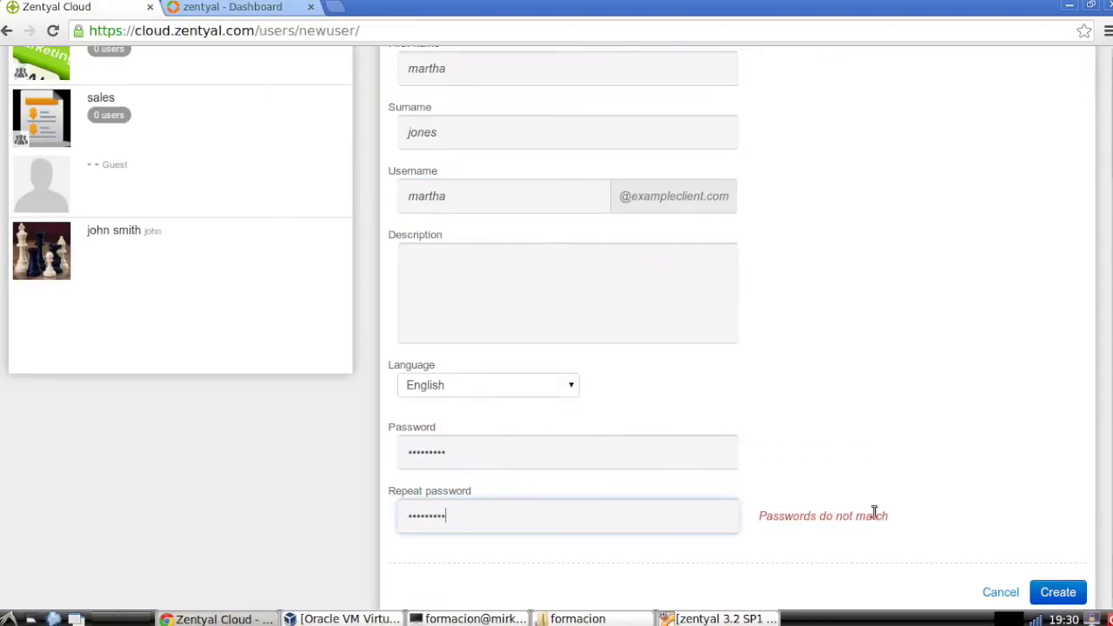
pyautogui.scroll(-1, 874, 513)
pyautogui.click(1036, 547)
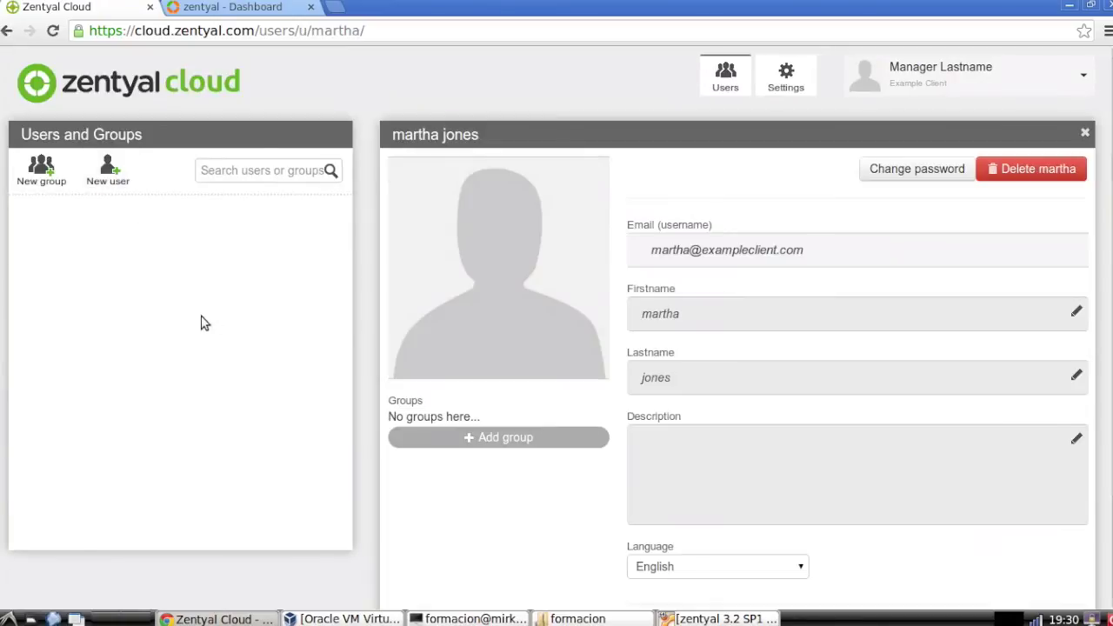
# Upload astronaut.jpg as the new user's profile avatar
pyautogui.moveTo(576, 256)
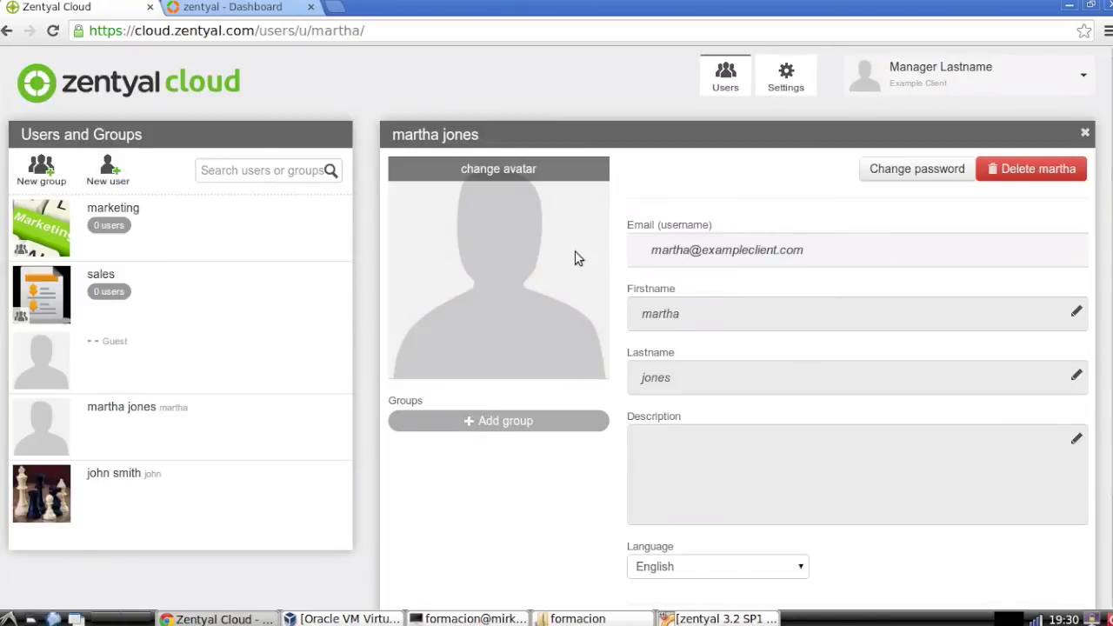
pyautogui.click(489, 171)
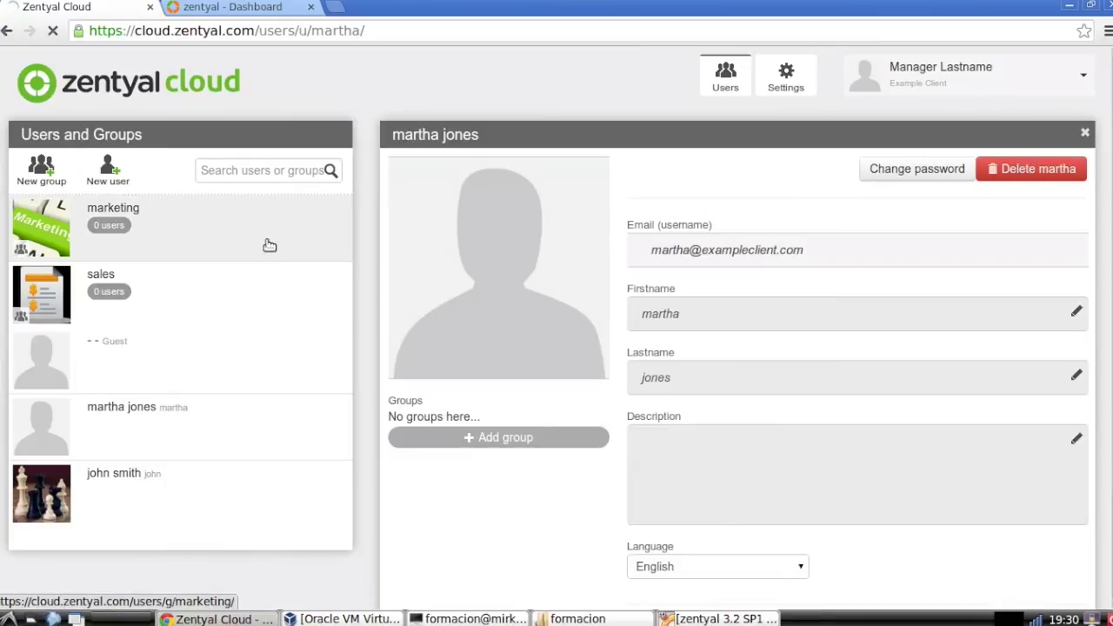
pyautogui.click(96, 376)
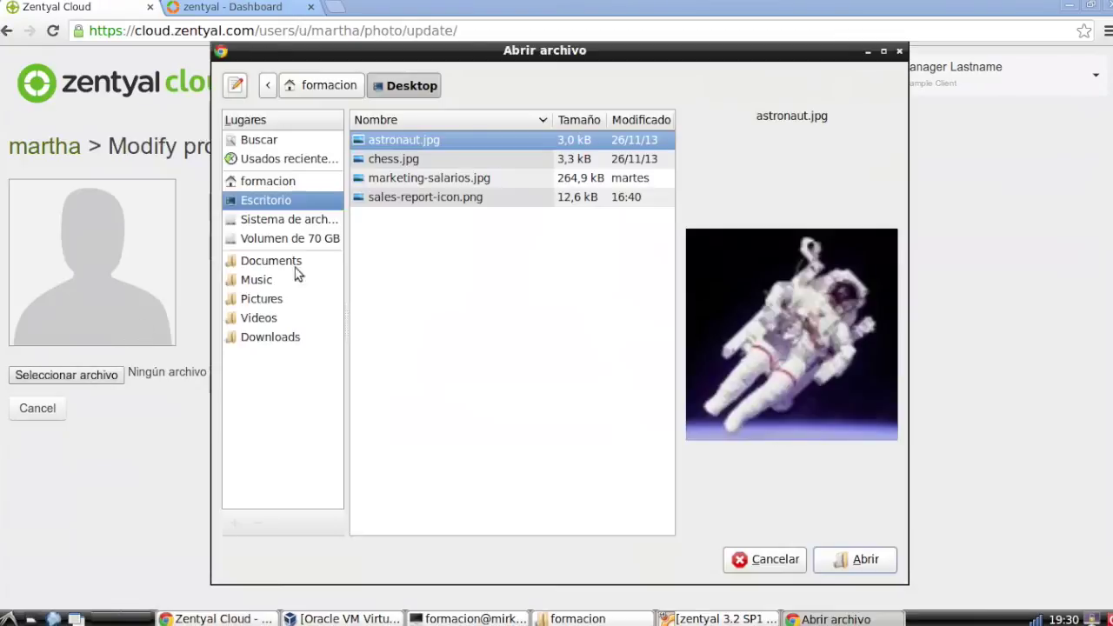
pyautogui.click(867, 561)
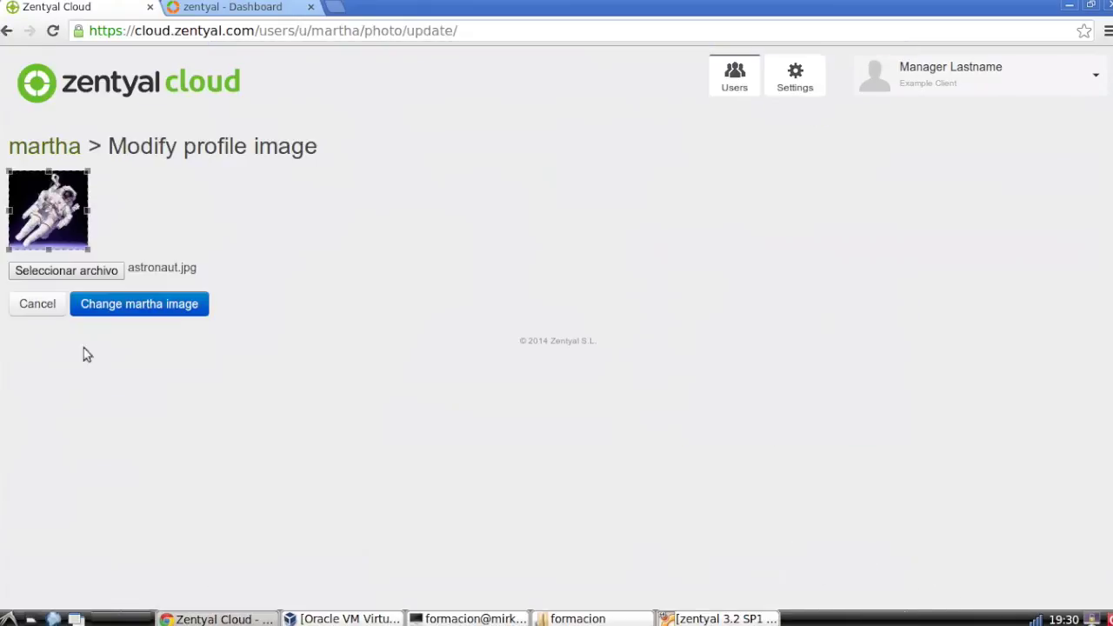
pyautogui.click(129, 309)
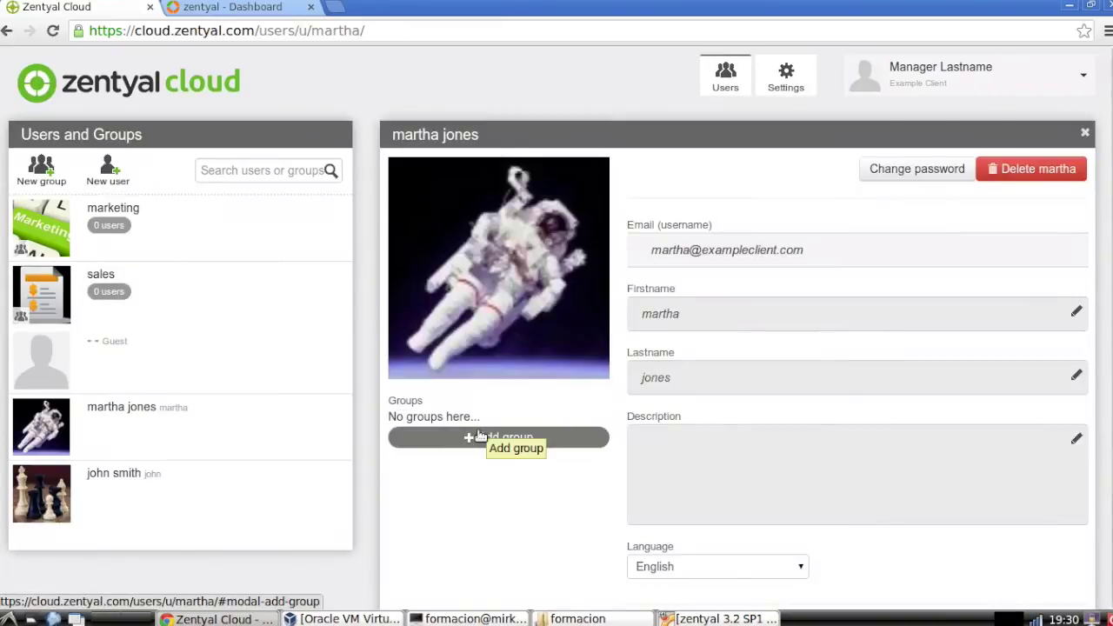
# Add the new user to the sales group
pyautogui.click(516, 437)
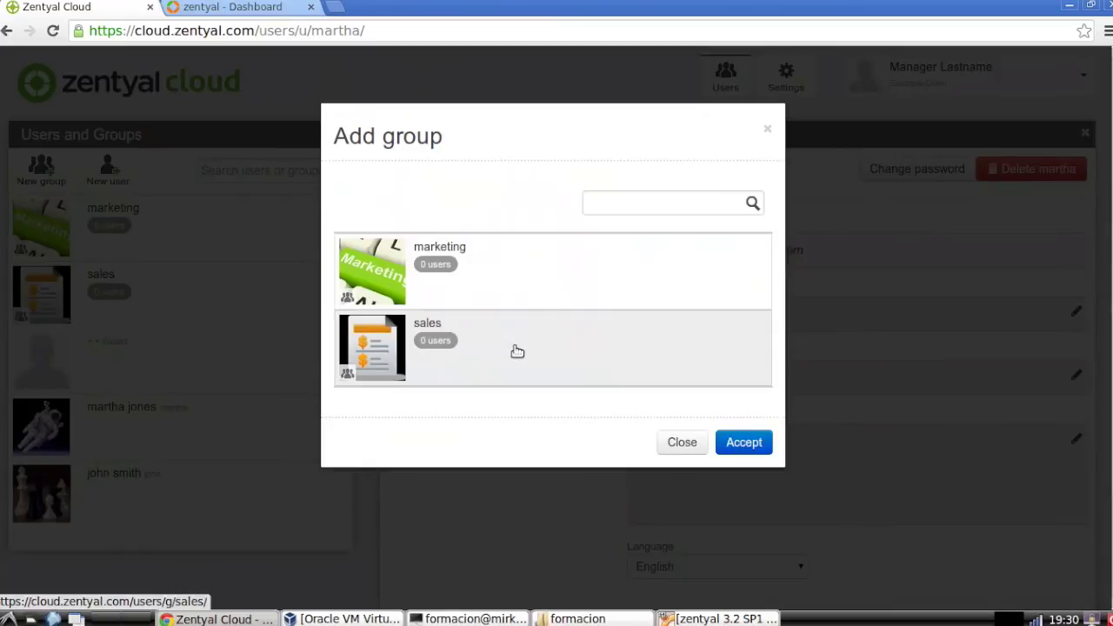
pyautogui.click(517, 350)
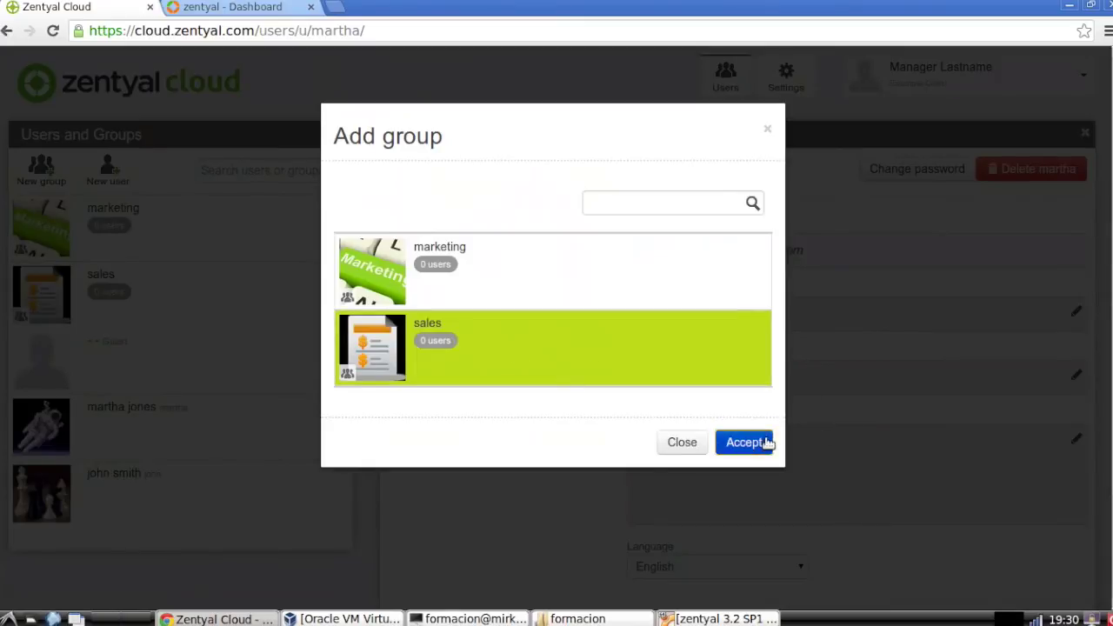
pyautogui.click(766, 443)
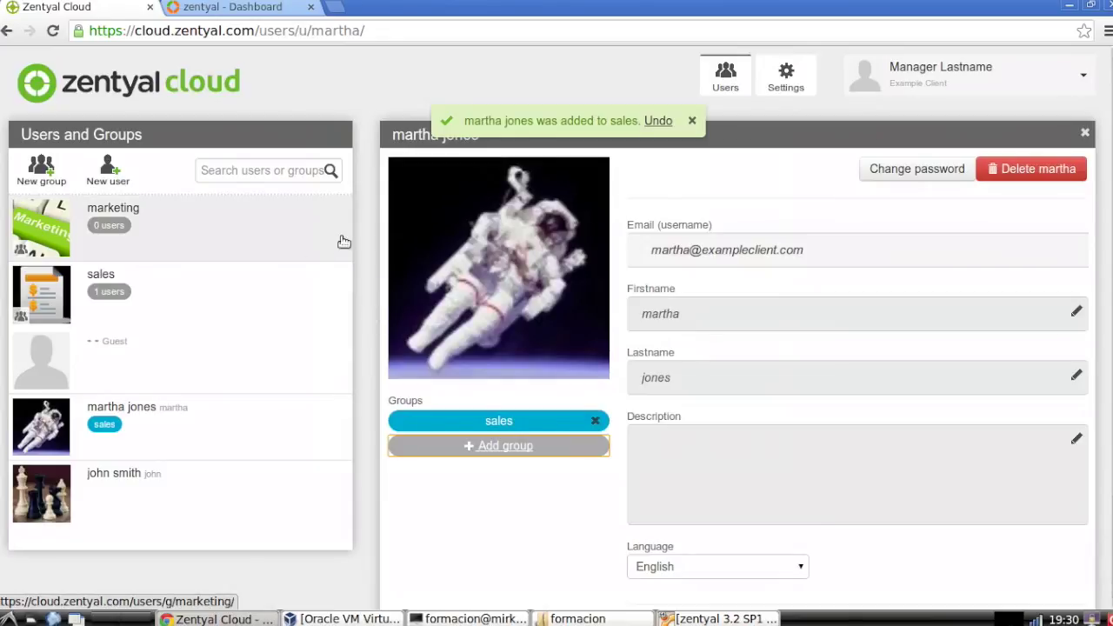
pyautogui.scroll(-1, 360, 249)
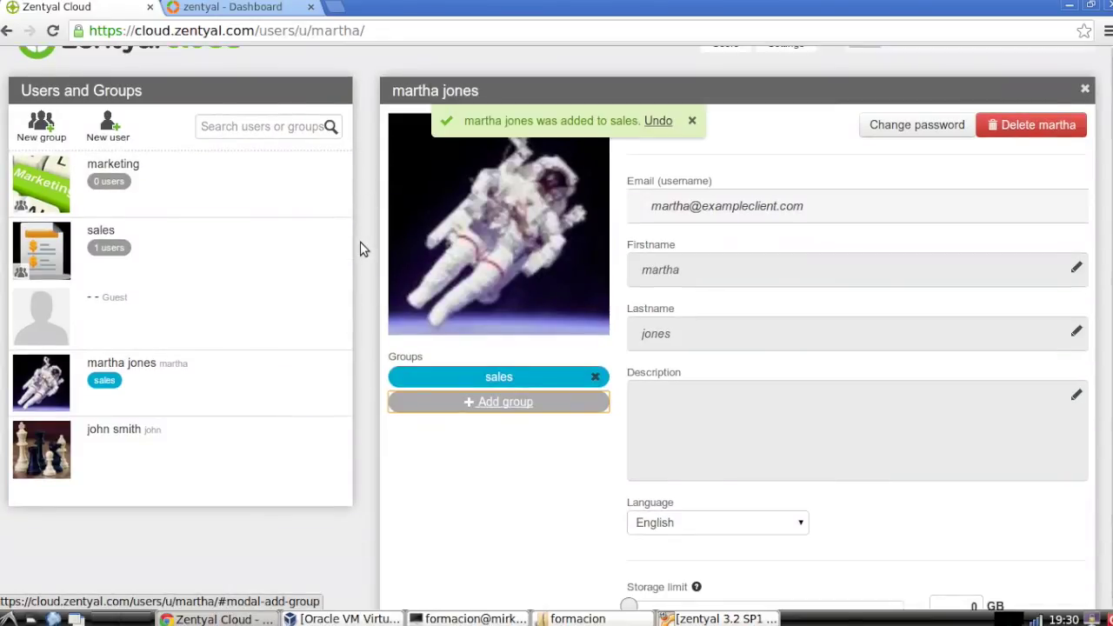
pyautogui.scroll(-1, 360, 248)
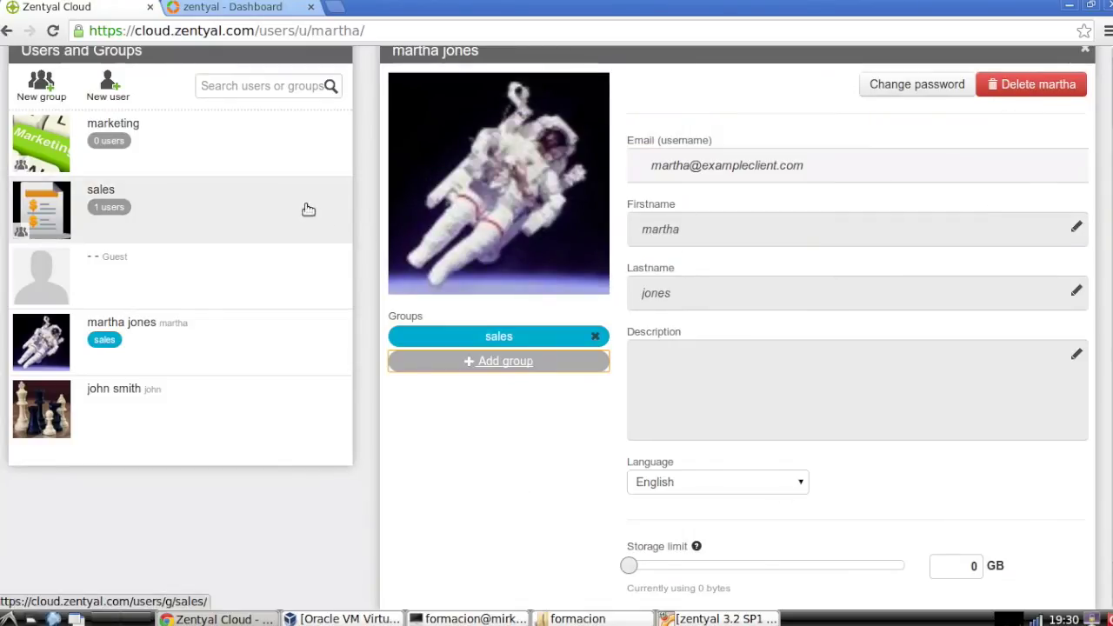
# Open the sales group and view its Members list
pyautogui.click(279, 207)
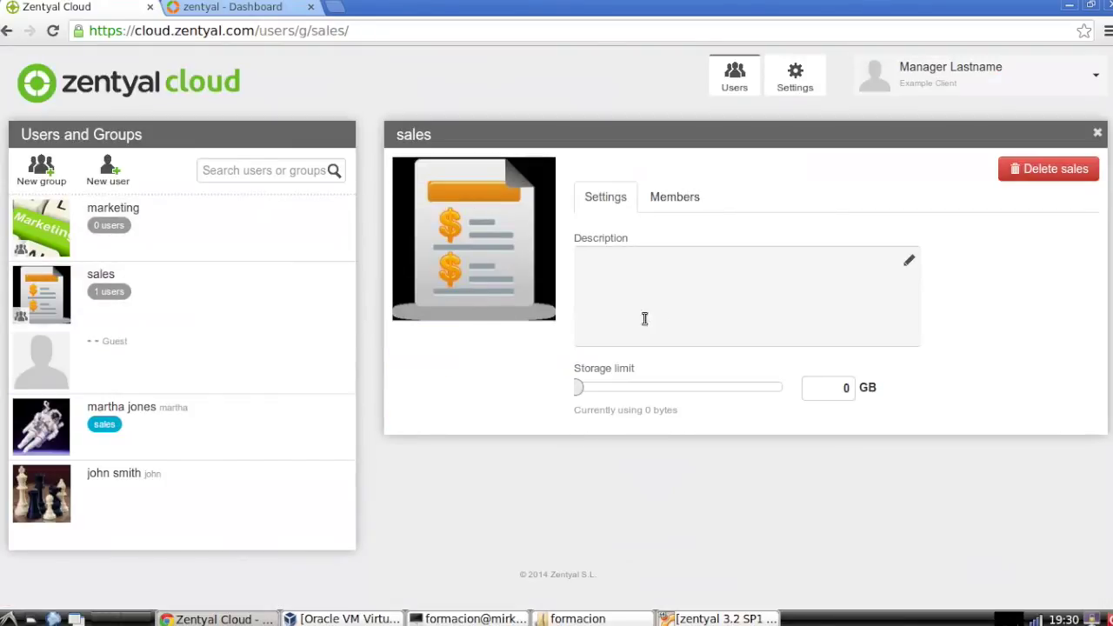
pyautogui.click(674, 197)
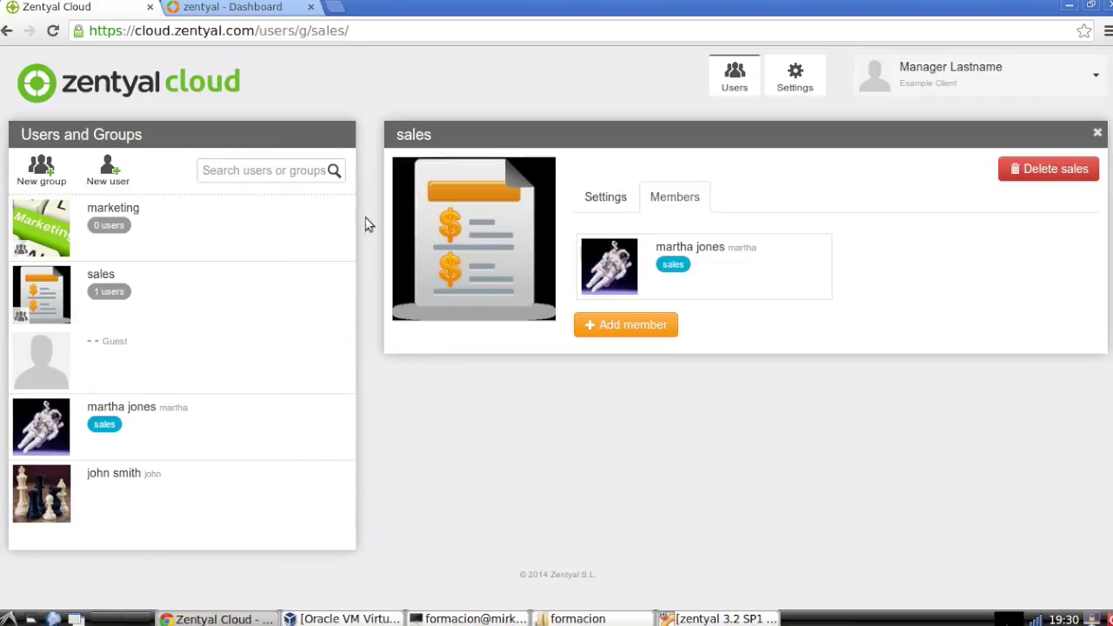
pyautogui.click(266, 15)
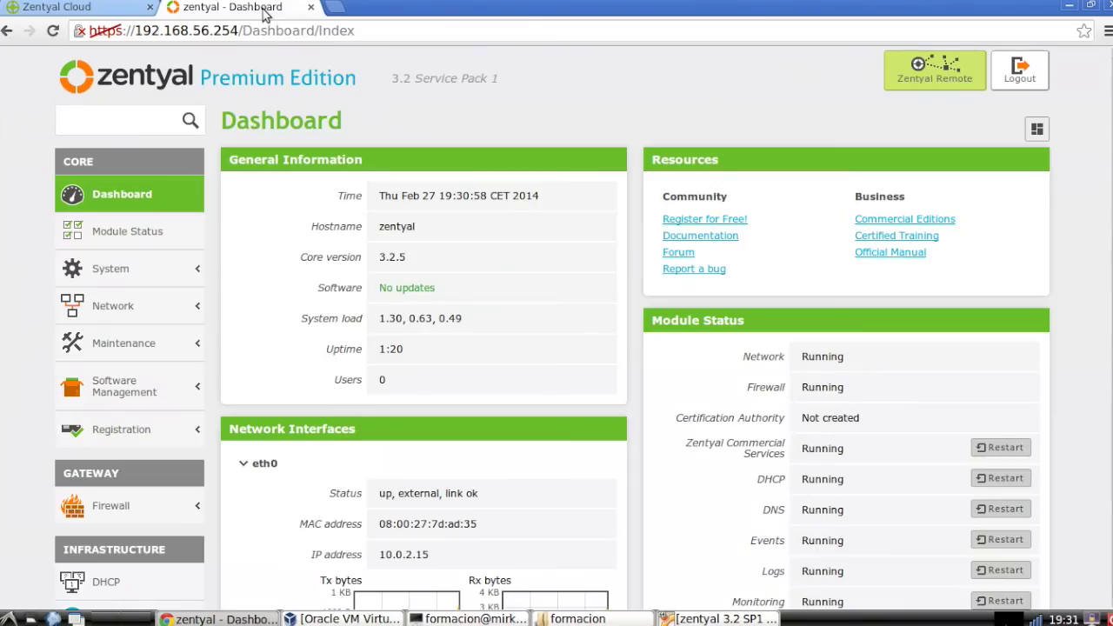
# On the local server, open Users and Computers > Manage and inspect the sales group and another user
pyautogui.scroll(-1, 225, 203)
pyautogui.scroll(1, 226, 202)
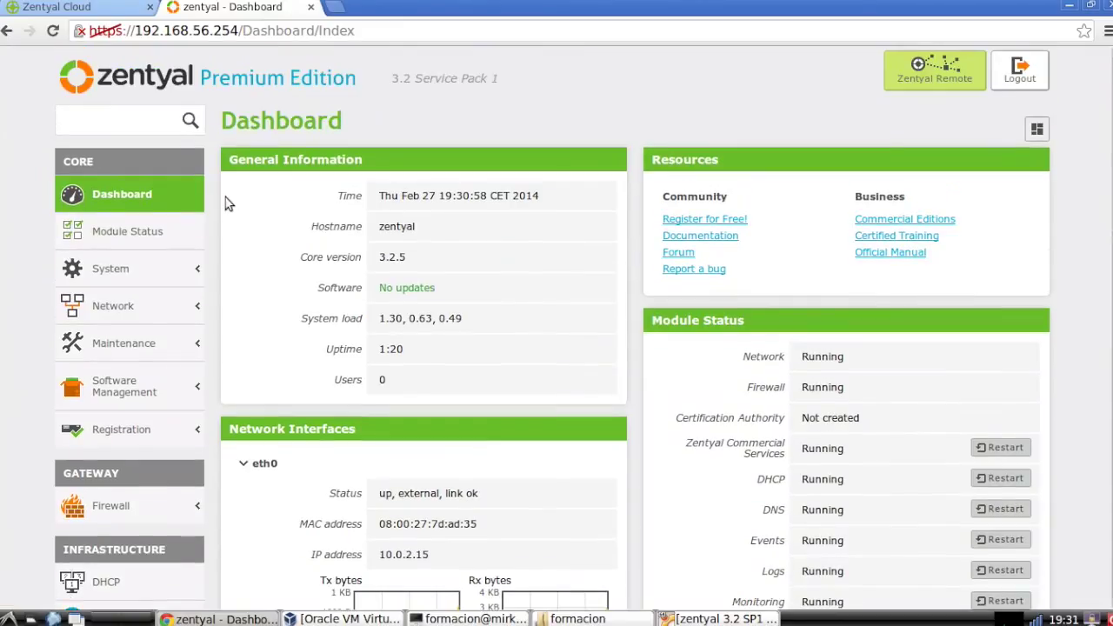
pyautogui.scroll(-4, 225, 203)
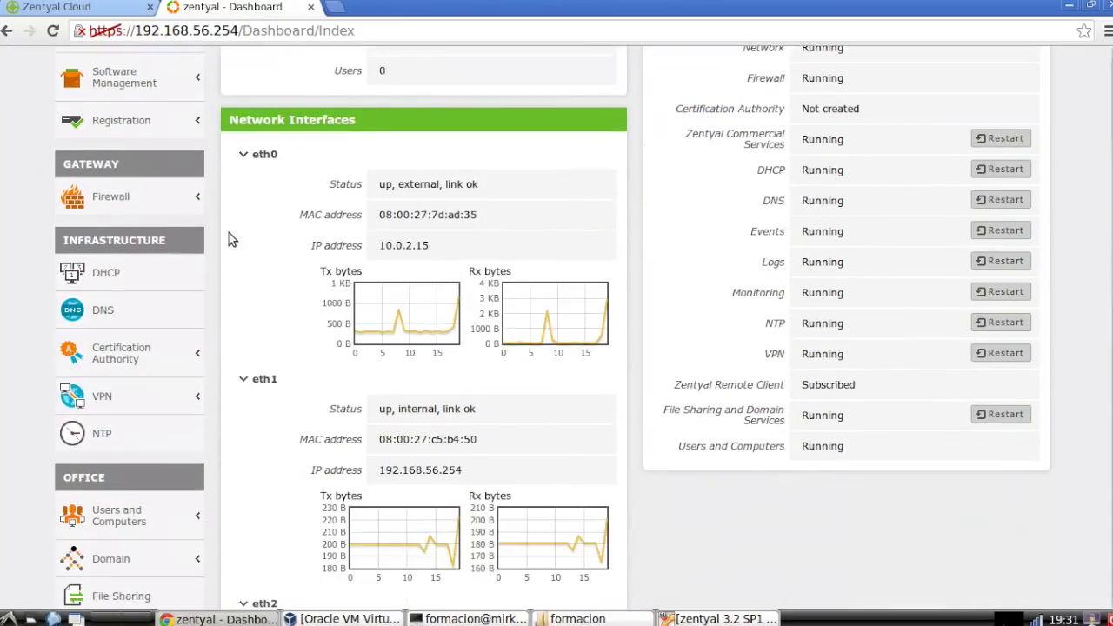
pyautogui.scroll(-2, 231, 239)
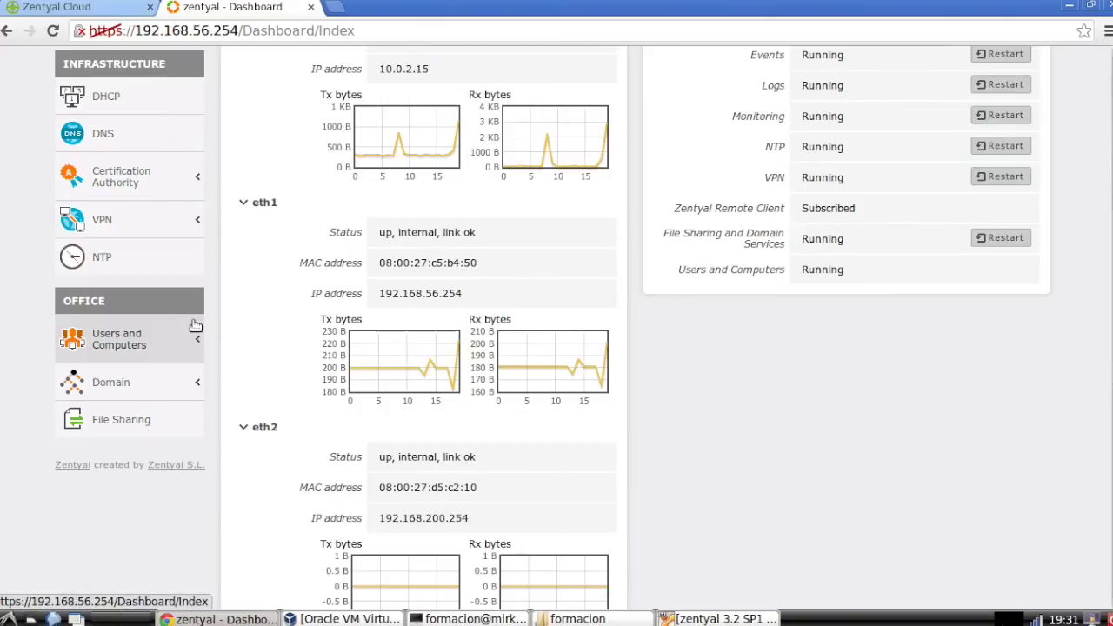
pyautogui.click(145, 342)
pyautogui.click(124, 374)
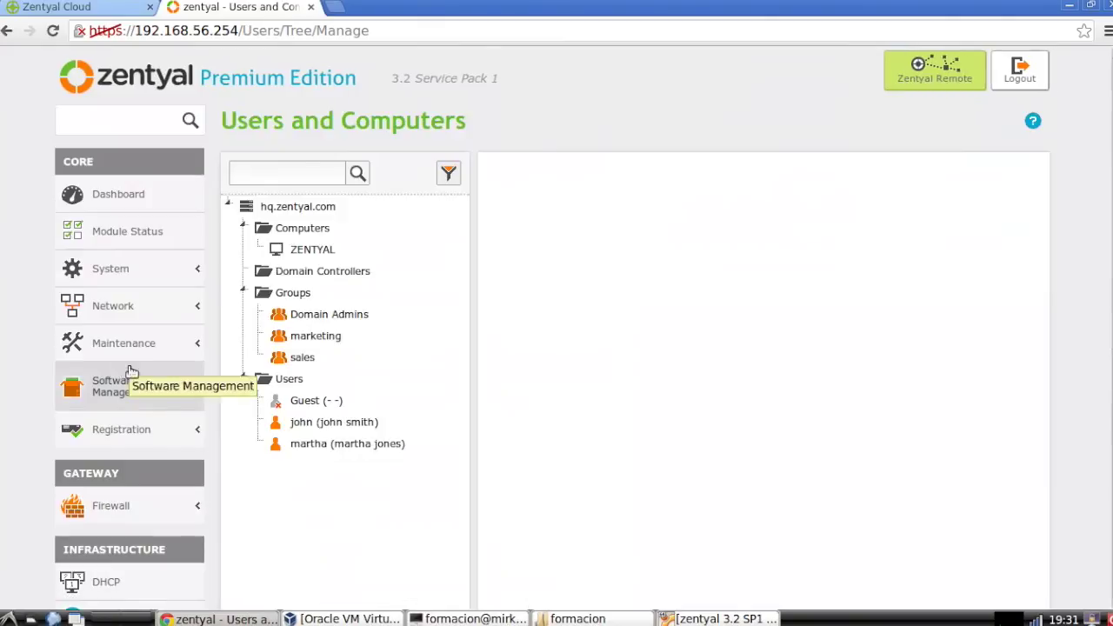
pyautogui.scroll(-2, 272, 263)
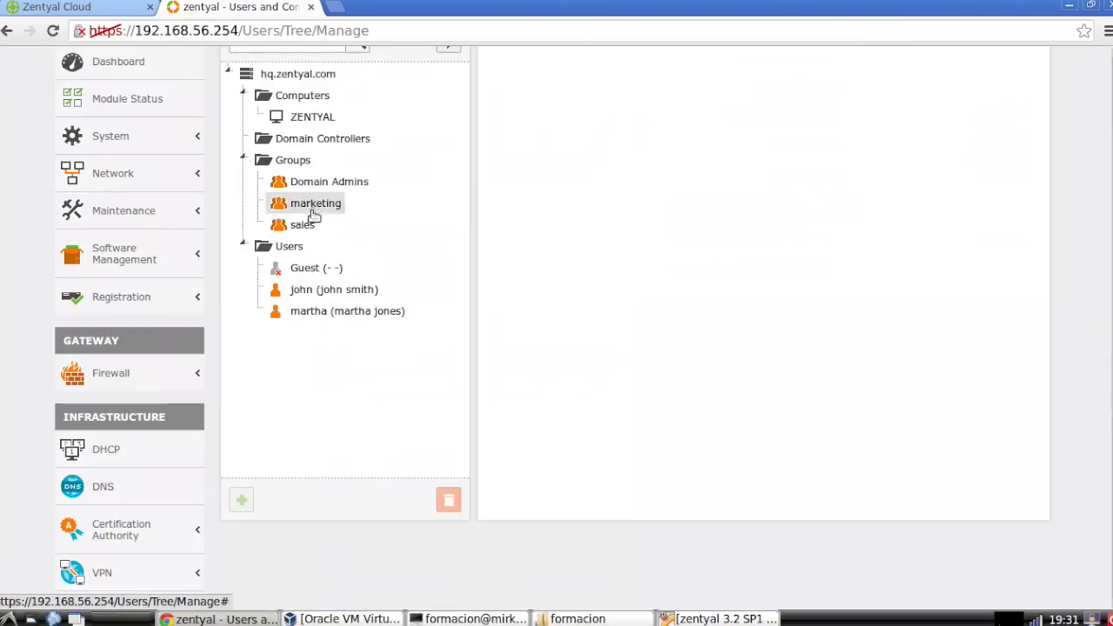
pyautogui.click(301, 228)
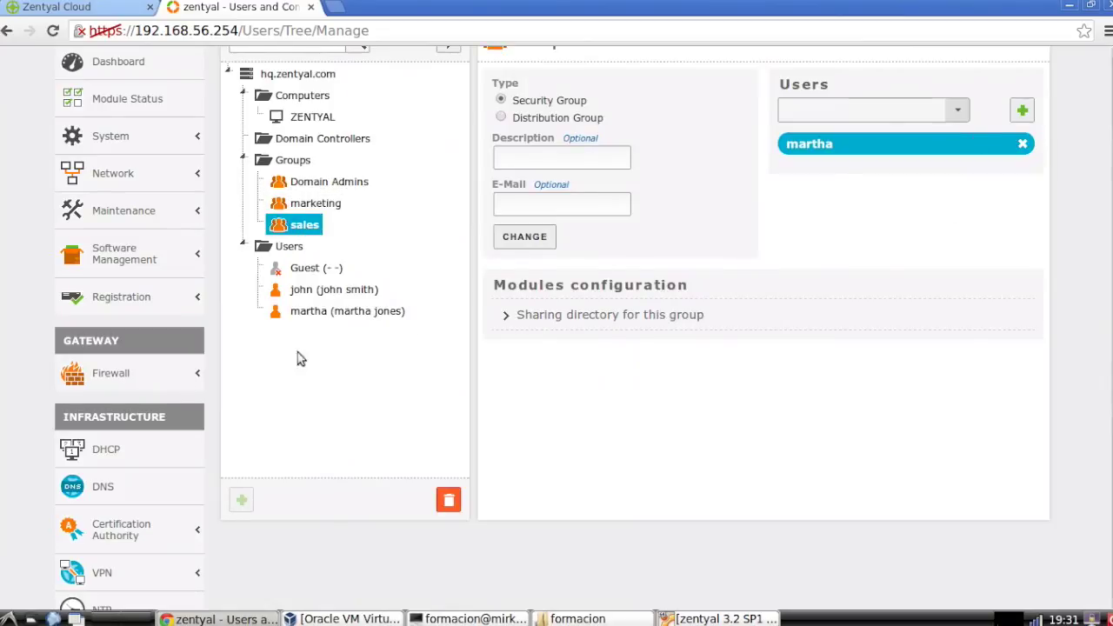
pyautogui.click(326, 294)
pyautogui.scroll(2, 665, 300)
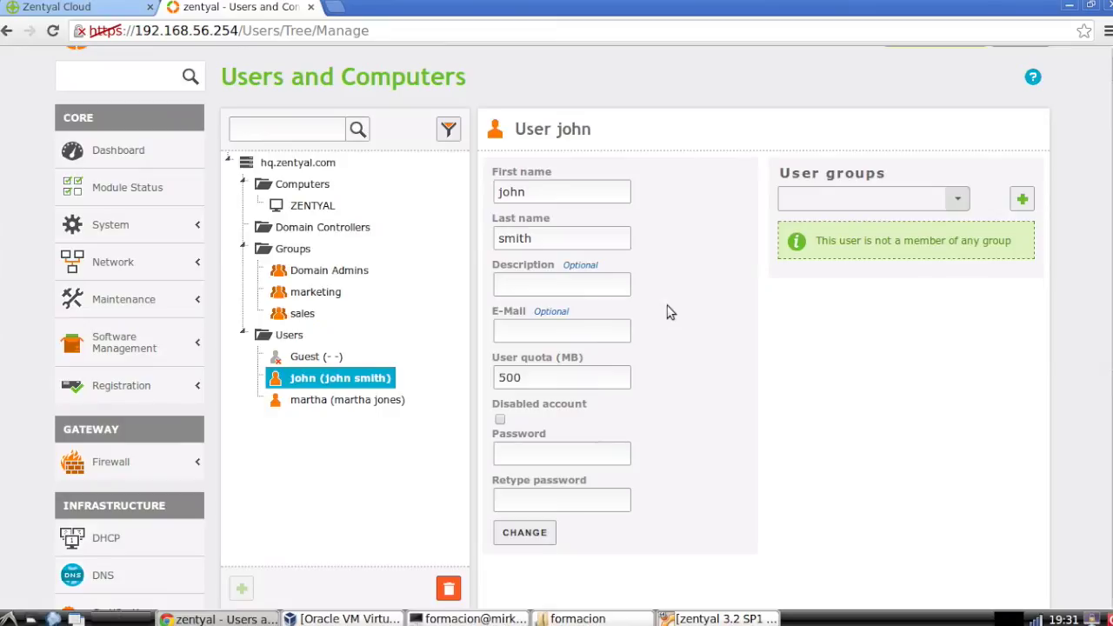
# Sign out of the manager account in Zentyal Cloud
pyautogui.click(139, 10)
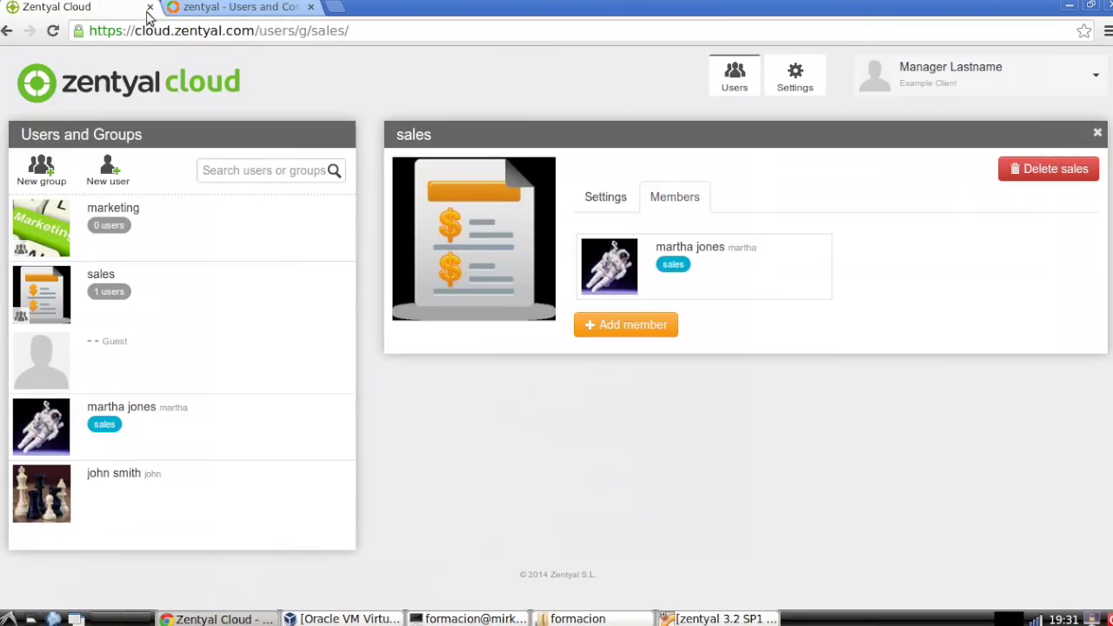
pyautogui.click(1100, 79)
pyautogui.click(1064, 109)
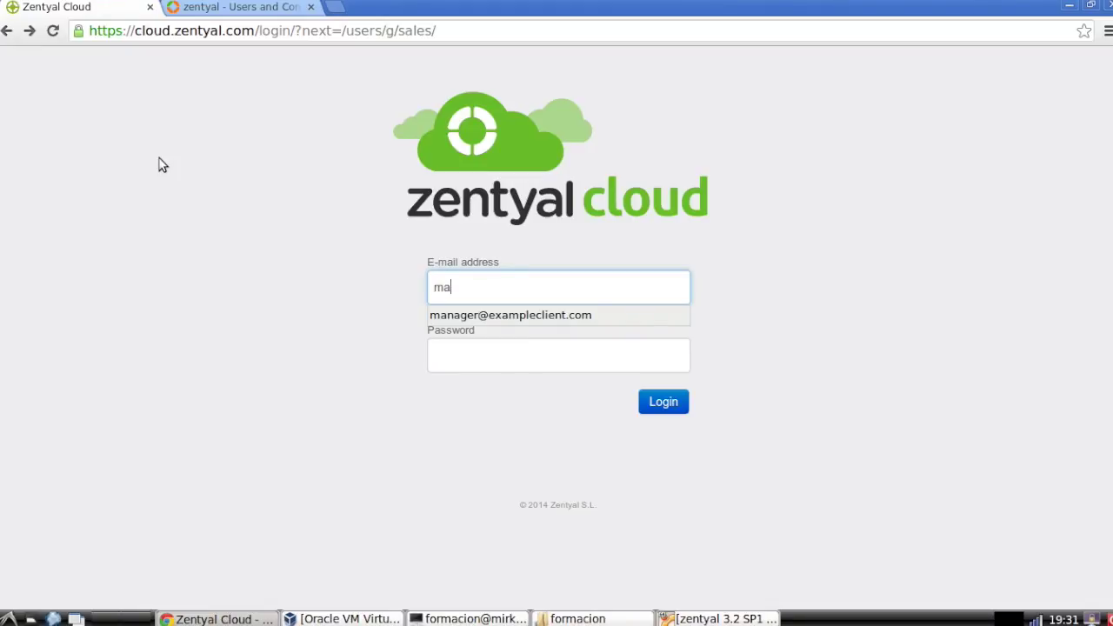
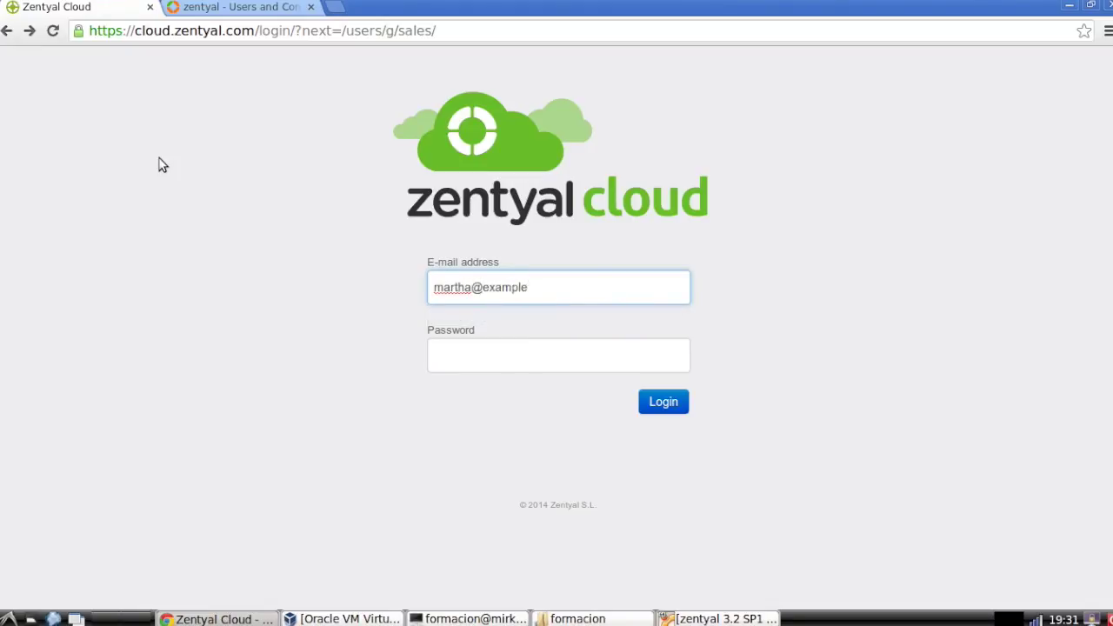
# Sign back in with the new user's e-mail address and password
pyautogui.press('Tab')
pyautogui.write('p')
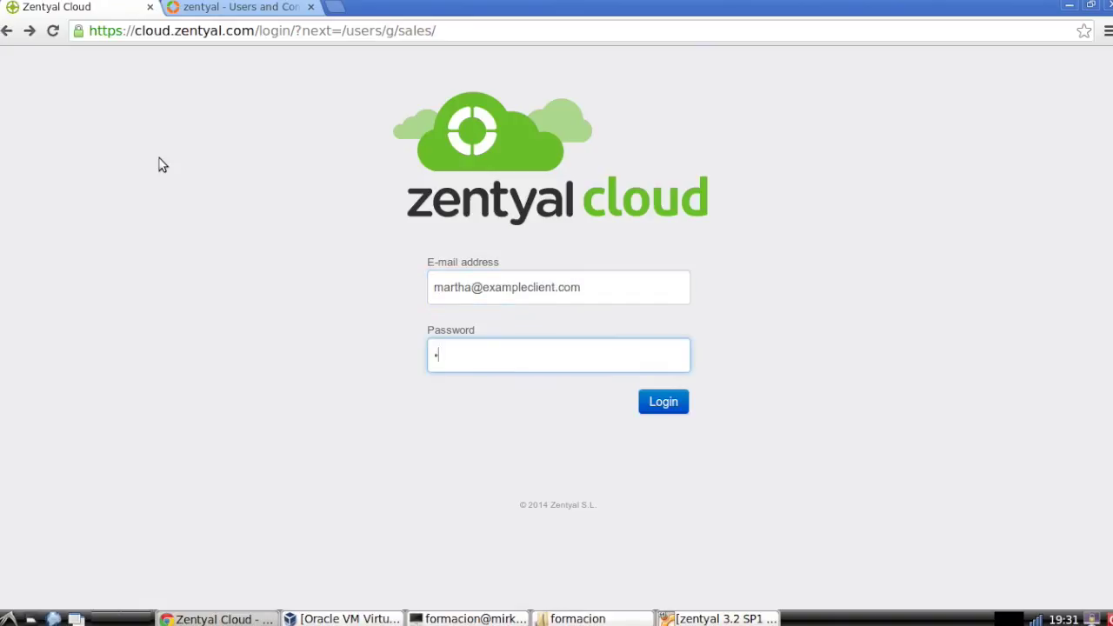
pyautogui.press('Return')
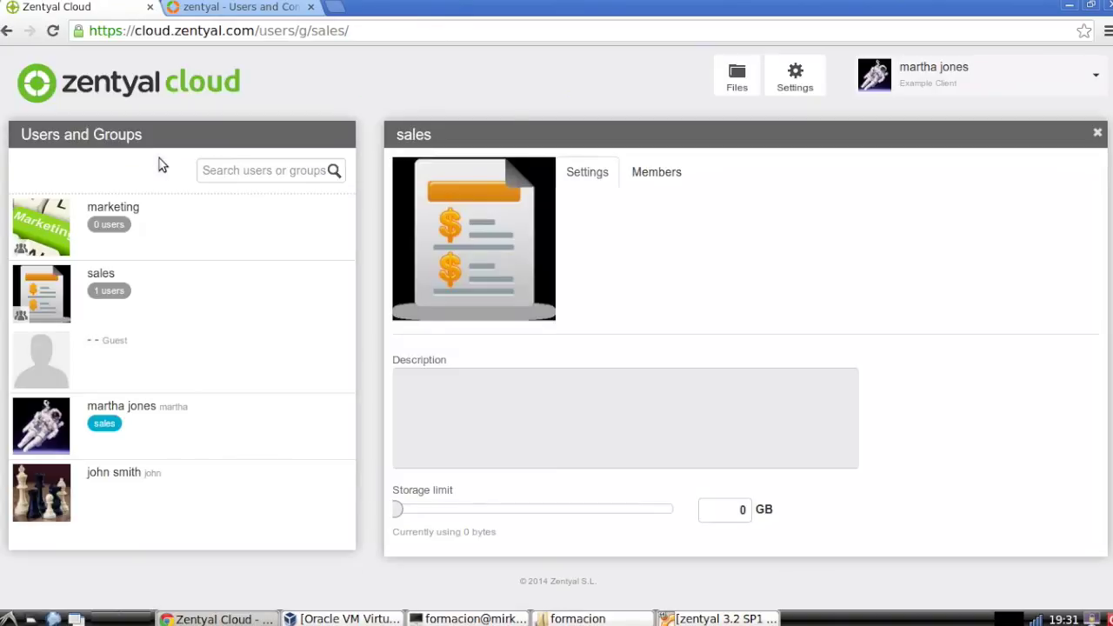